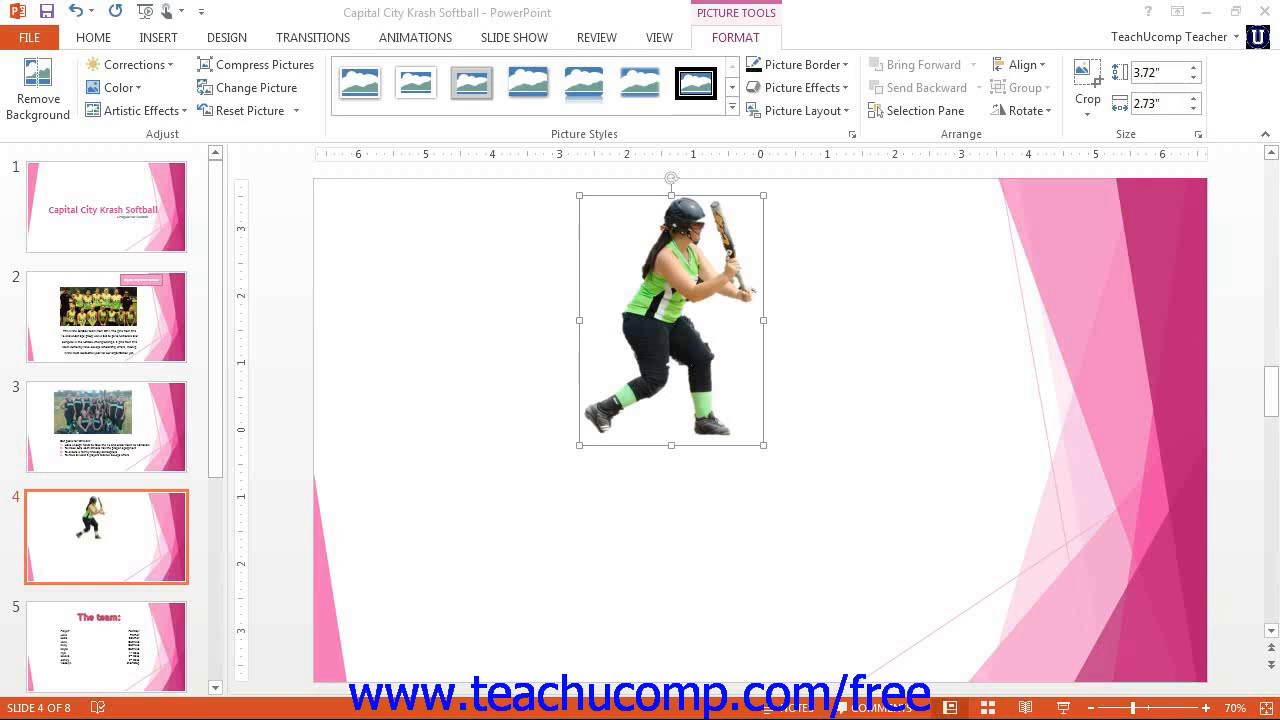
Step: Open the Format Picture settings for the batter picture and show its shadow options
{"action": "left_click", "coordinate": [852, 134]}
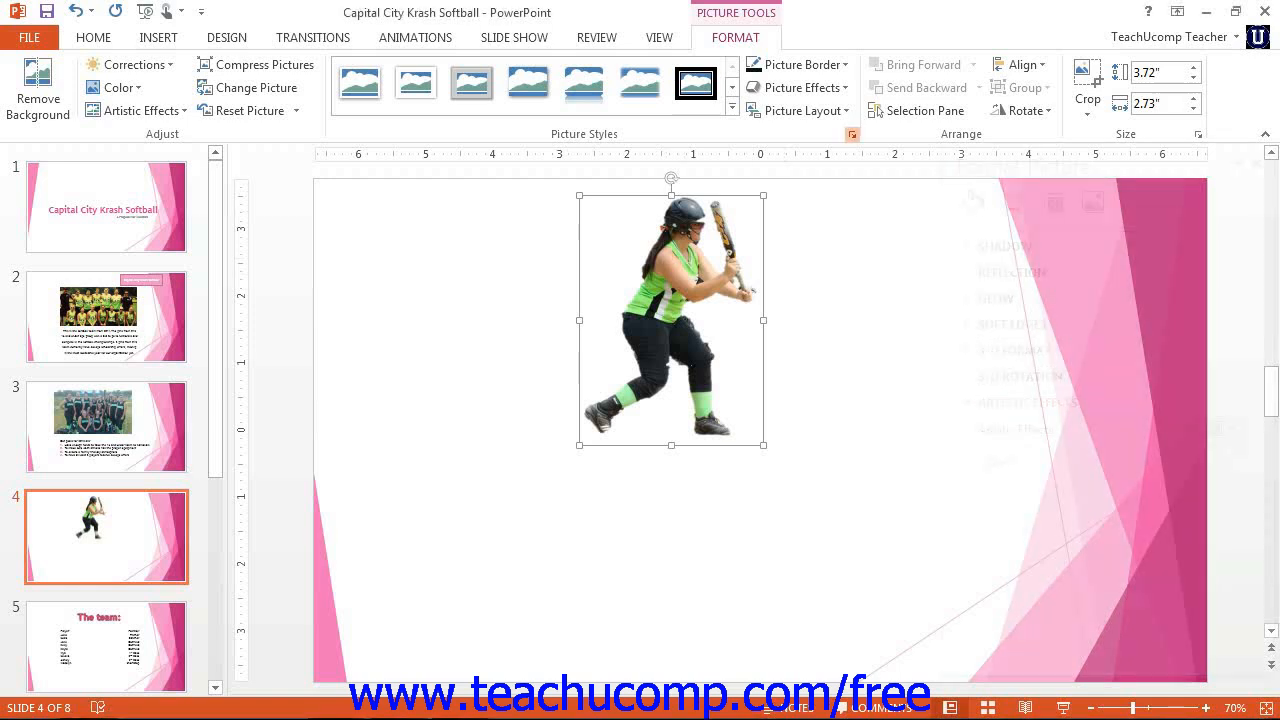
{"action": "left_click", "coordinate": [852, 134]}
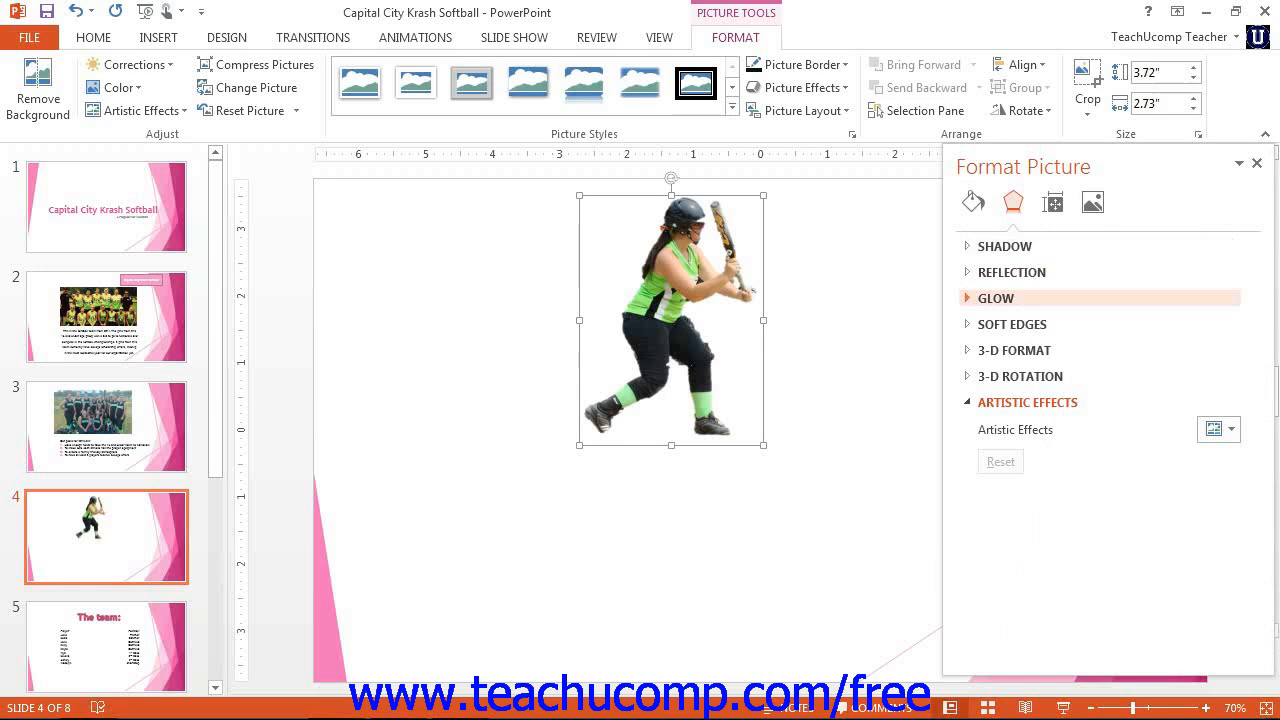
{"action": "left_click", "coordinate": [1005, 246]}
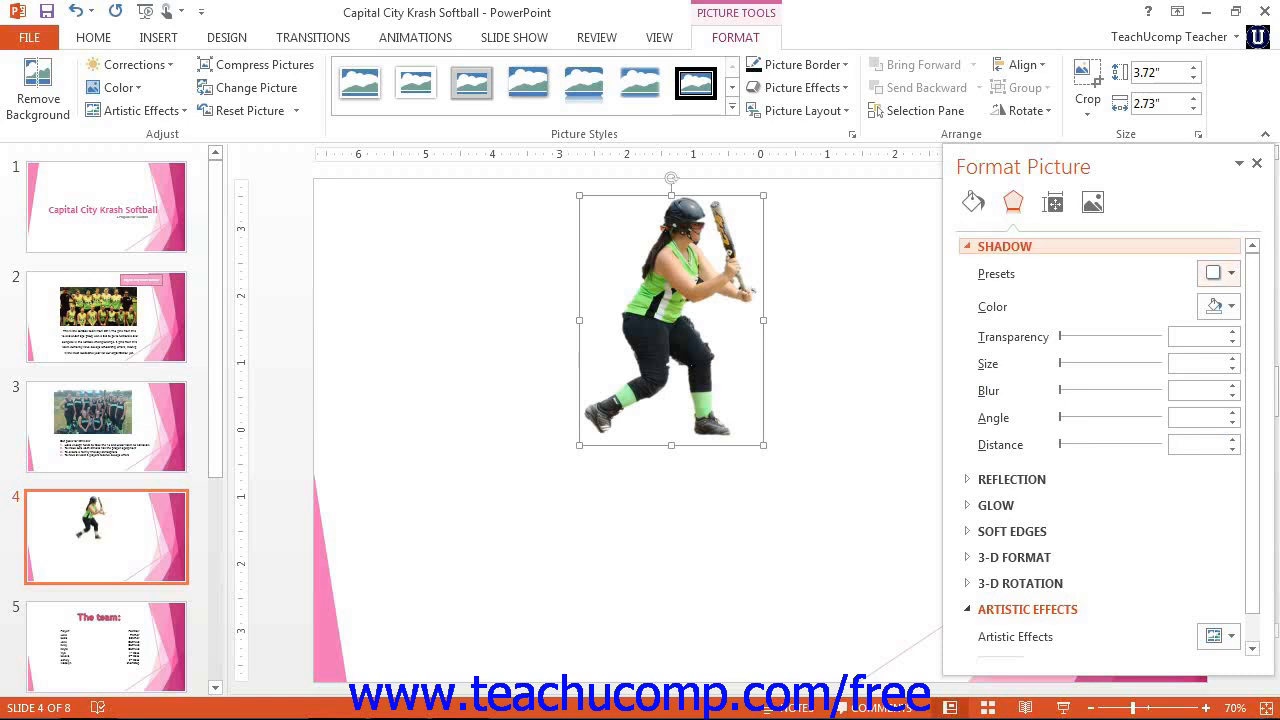
Step: Apply the third outer shadow preset in the first row to the batter picture and colour the shadow black
{"action": "left_click", "coordinate": [1218, 273]}
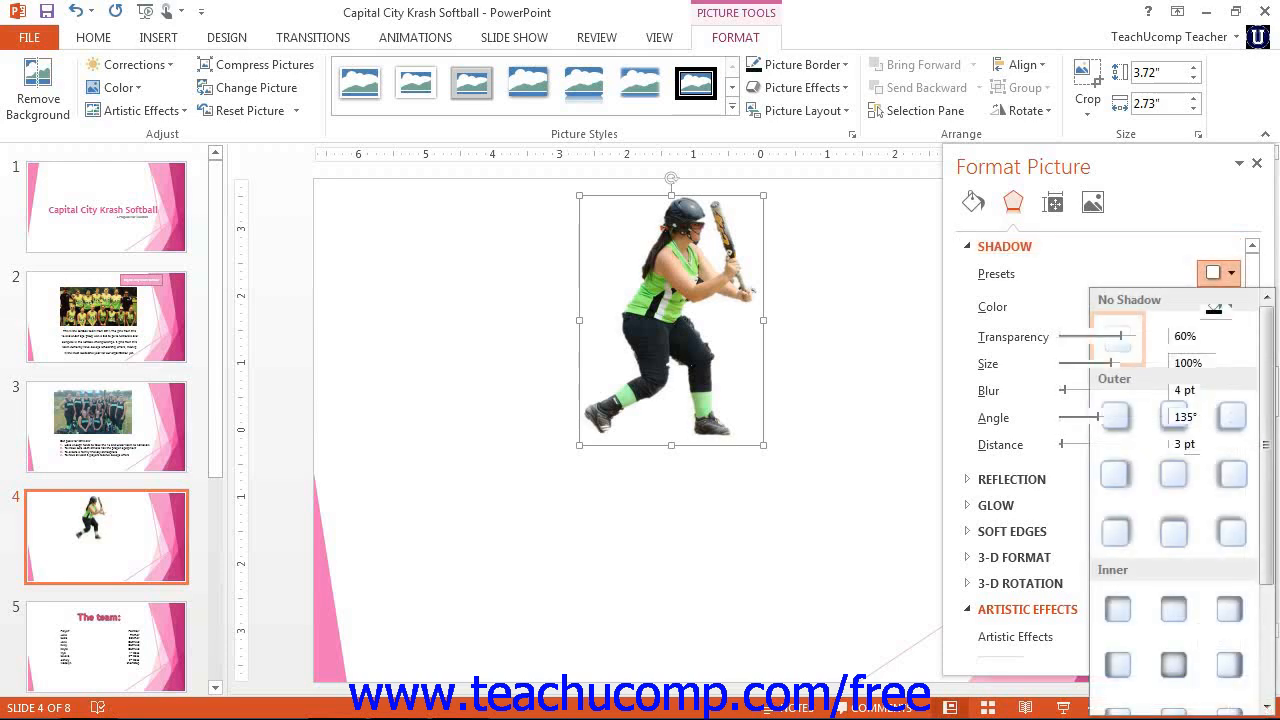
{"action": "left_click", "coordinate": [1232, 417]}
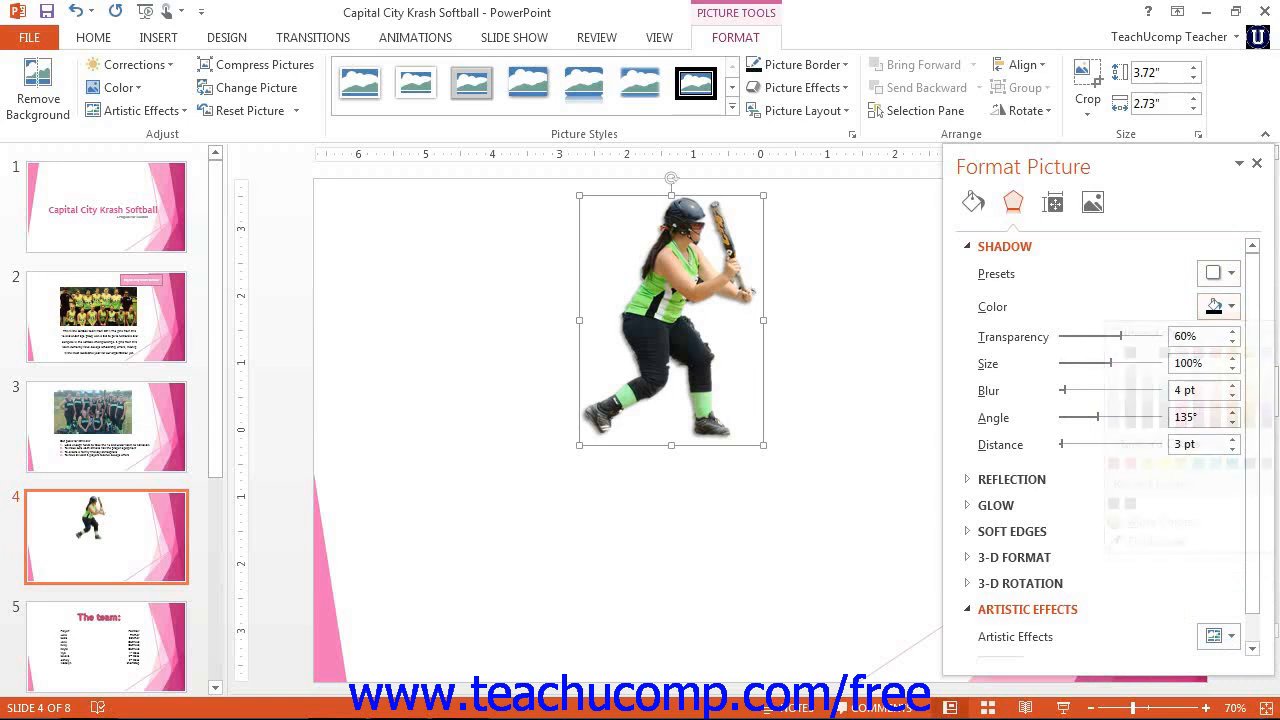
{"action": "left_click", "coordinate": [1220, 306]}
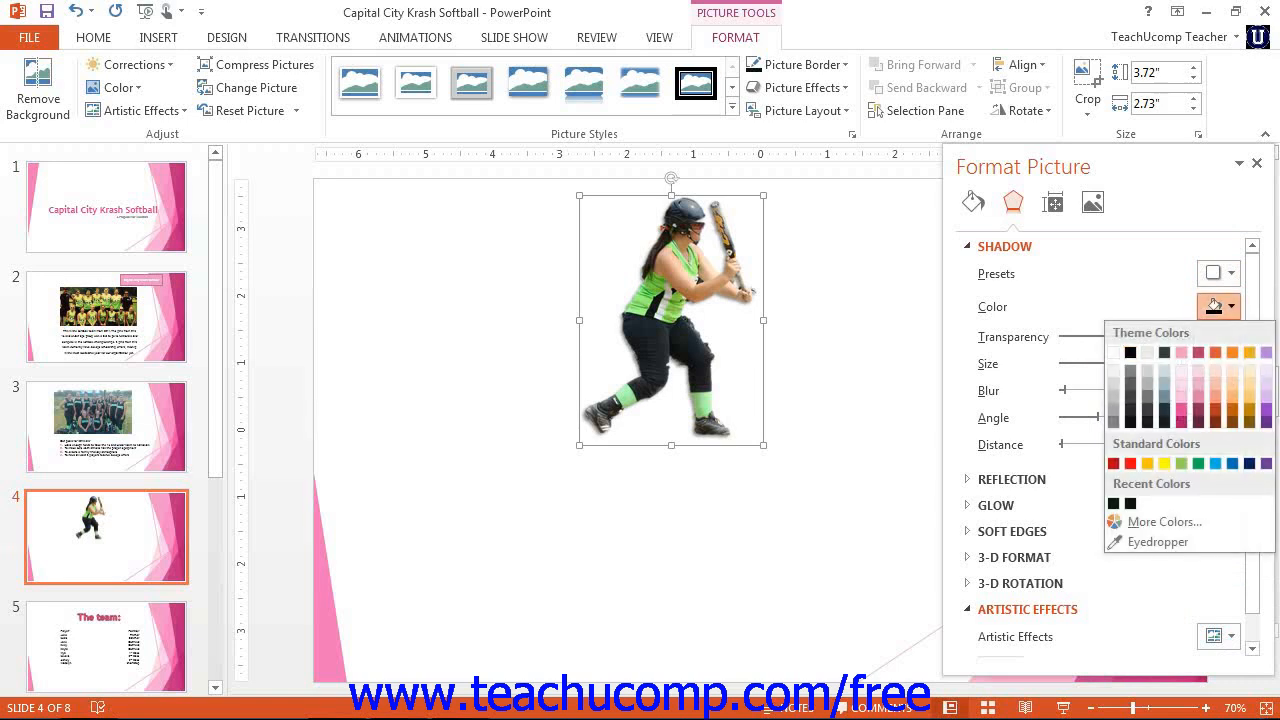
{"action": "left_click", "coordinate": [1130, 352]}
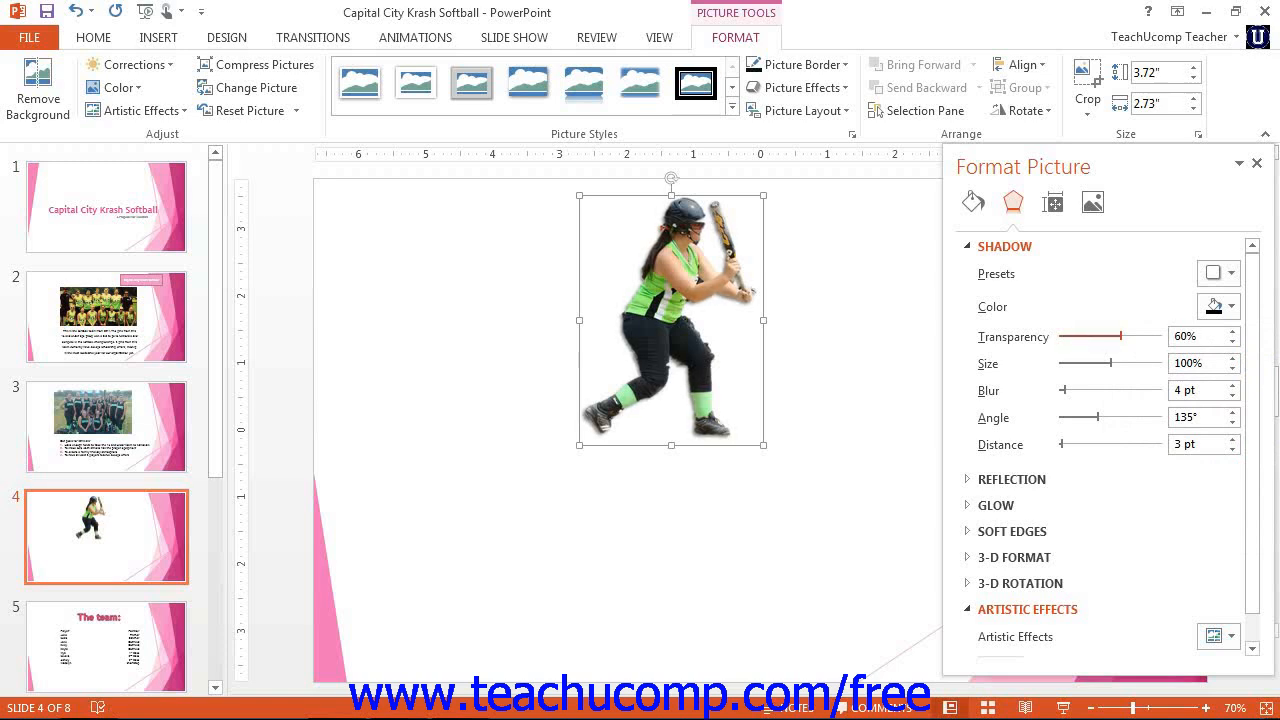
Step: Set the shadow's transparency to 4%, size to 146%, blur to 15 pt and angle to 267°, and increase its distance to about 30 pt
{"action": "left_click_drag", "start_coordinate": [1120, 336], "coordinate": [1064, 336]}
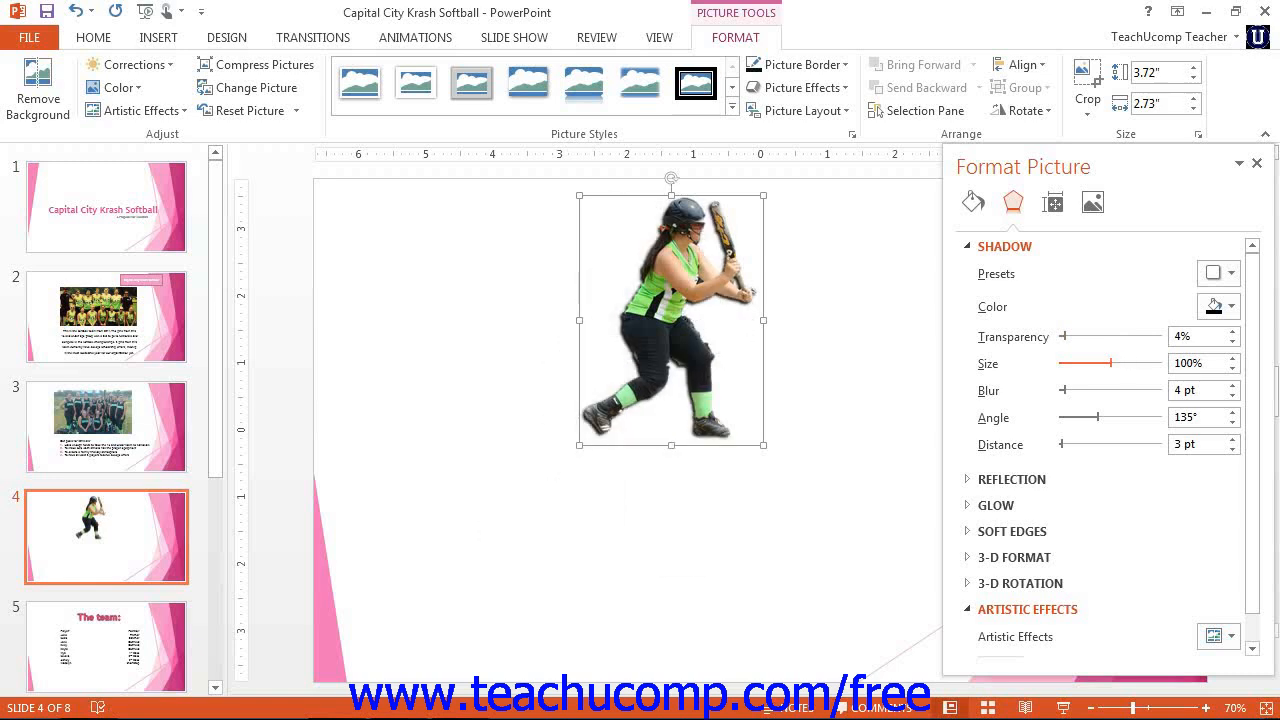
{"action": "mouse_move", "coordinate": [1110, 363]}
{"action": "left_mouse_down"}
{"action": "mouse_move", "coordinate": [1073, 363]}
{"action": "mouse_move", "coordinate": [1134, 363]}
{"action": "left_mouse_up"}
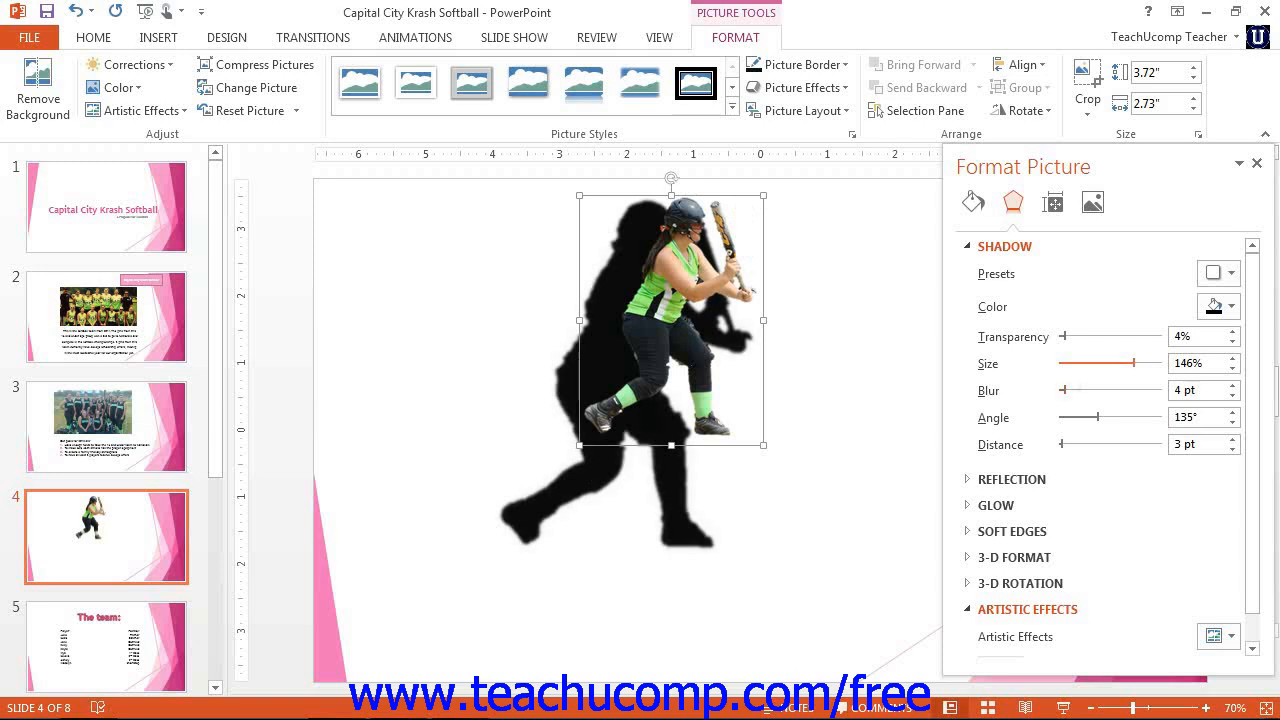
{"action": "left_click_drag", "start_coordinate": [1063, 390], "coordinate": [1075, 390]}
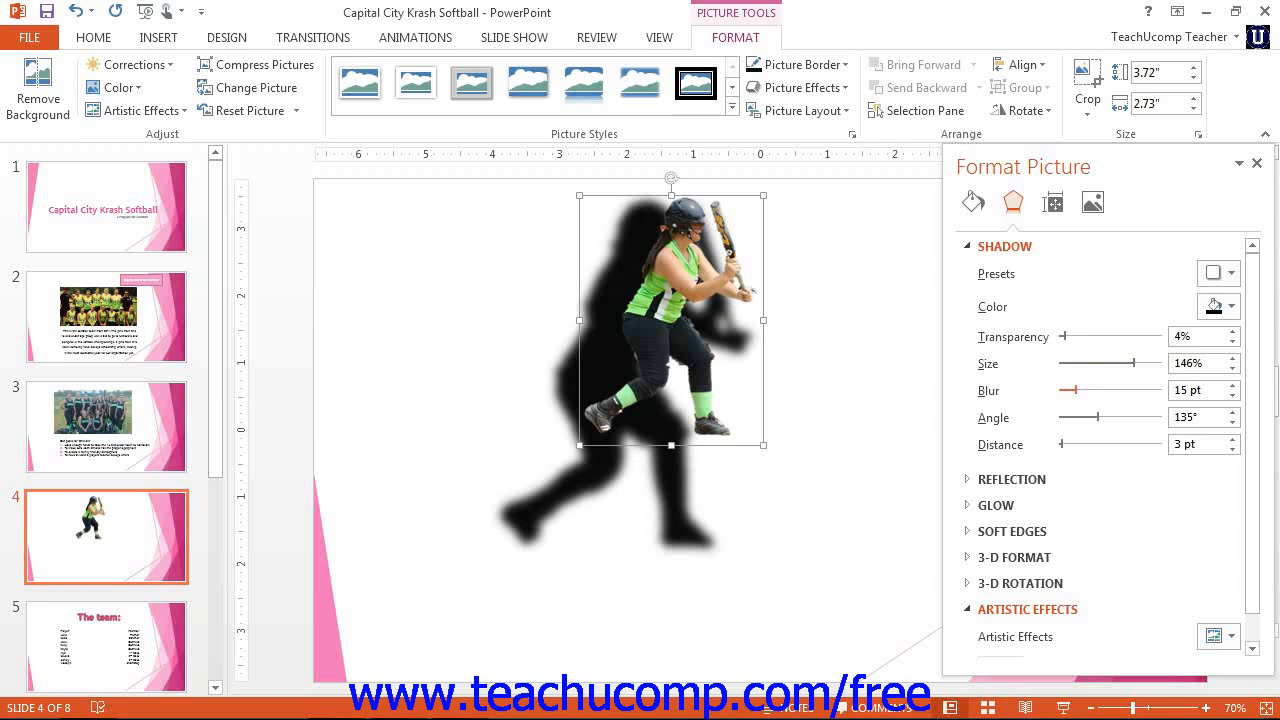
{"action": "left_click_drag", "start_coordinate": [1098, 417], "coordinate": [1136, 417]}
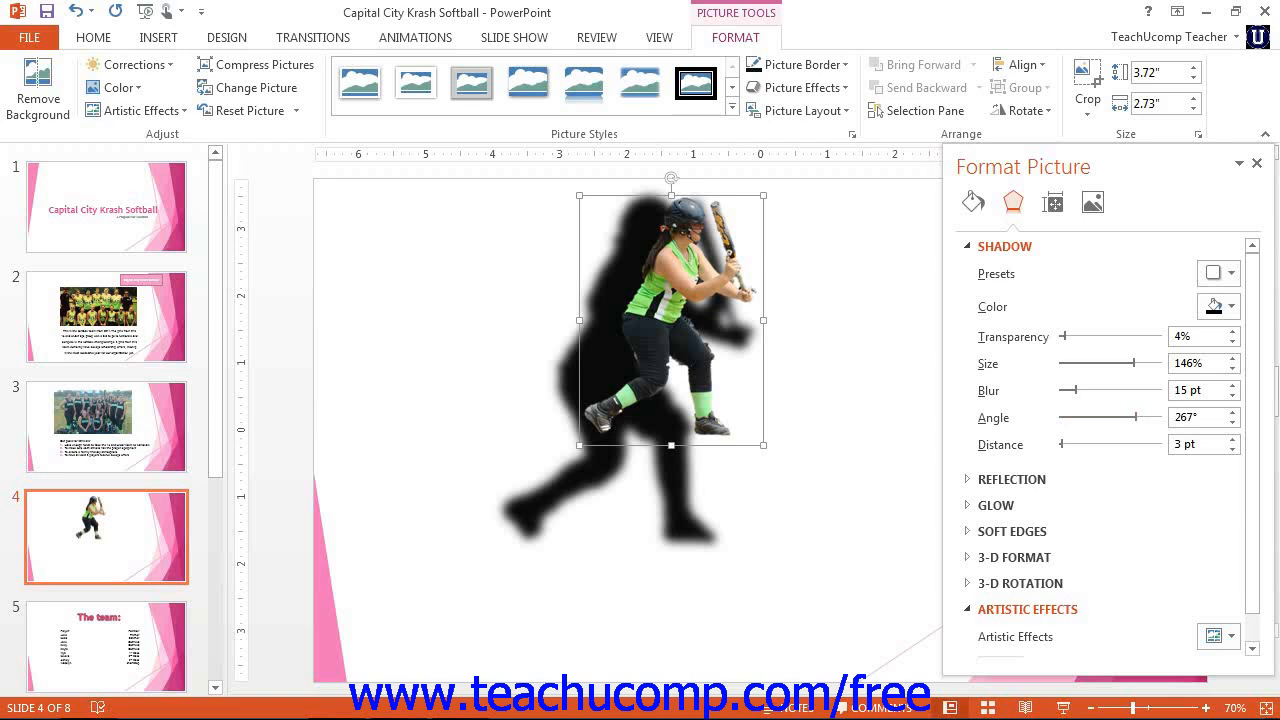
{"action": "mouse_move", "coordinate": [1061, 444]}
{"action": "left_mouse_down"}
{"action": "mouse_move", "coordinate": [1076, 444]}
{"action": "mouse_move", "coordinate": [1065, 444]}
{"action": "left_mouse_up"}
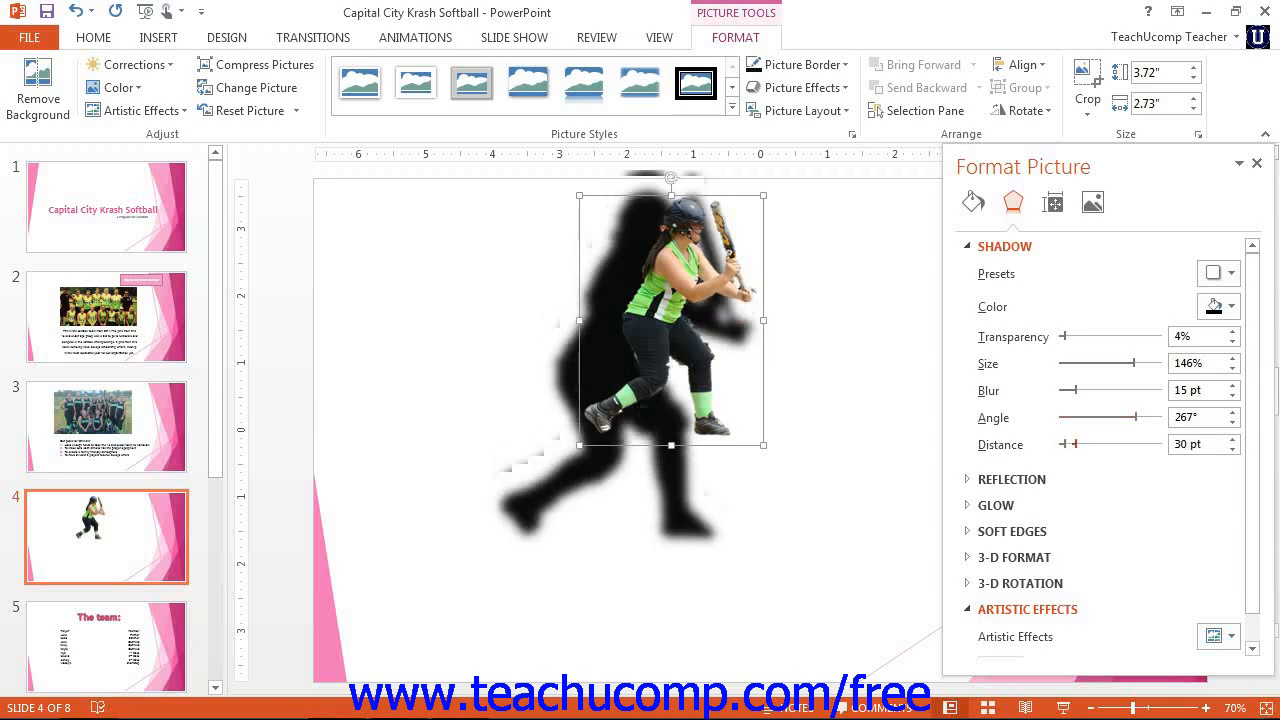
Step: Remove the shadow from the batter picture with the No Shadow preset and collapse the shadow options
{"action": "left_click", "coordinate": [1222, 273]}
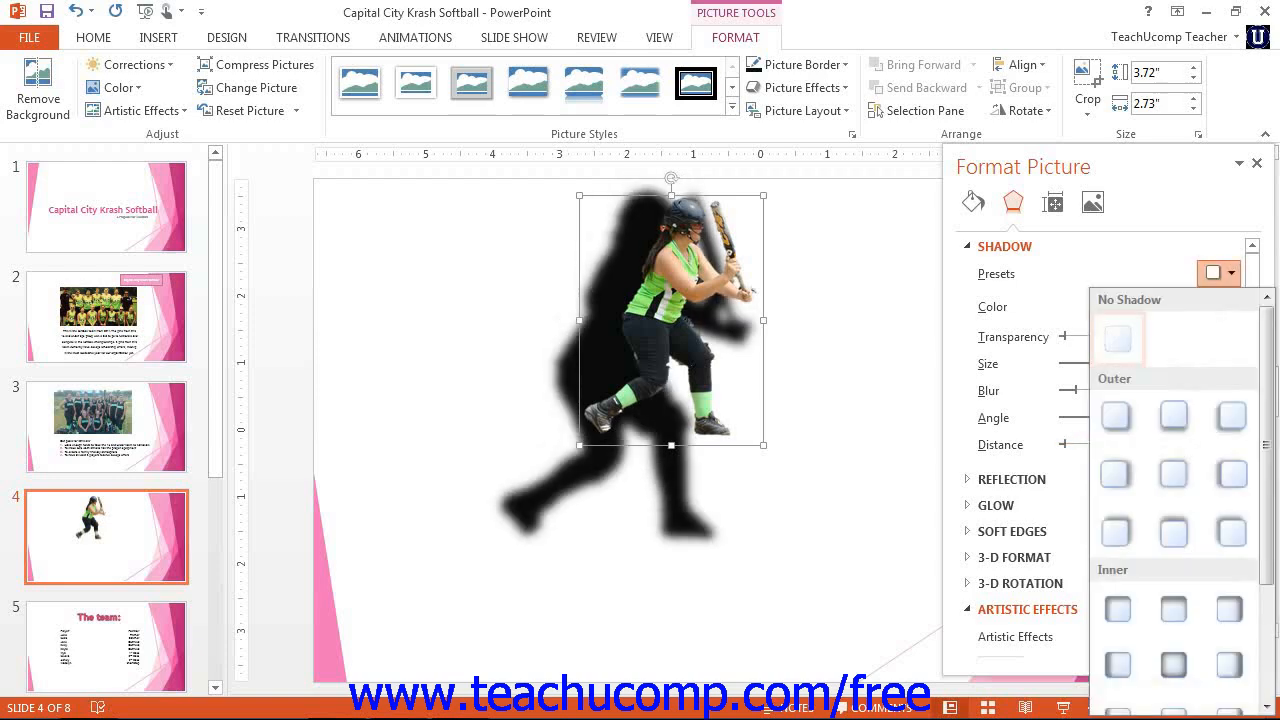
{"action": "left_click", "coordinate": [1118, 339]}
{"action": "left_click", "coordinate": [1004, 246]}
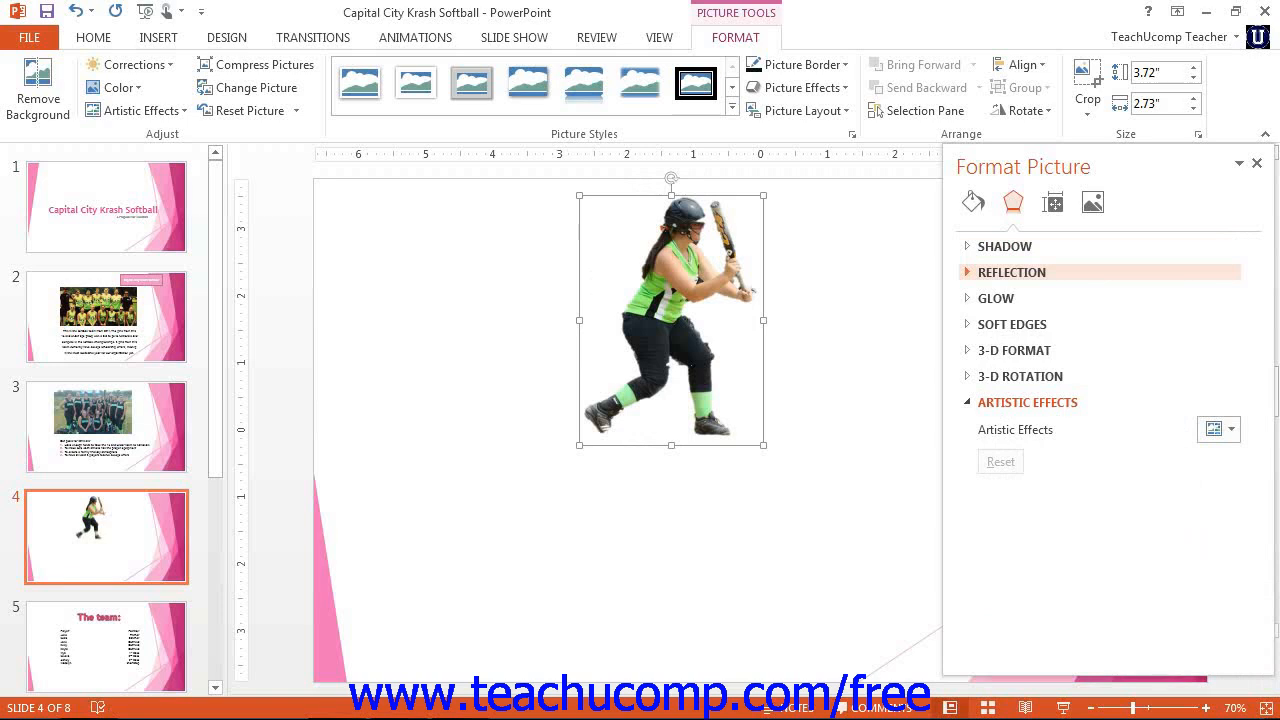
Step: Apply the first reflection variation to the batter picture and set its transparency to 6% and size to 72%
{"action": "left_click", "coordinate": [1012, 272]}
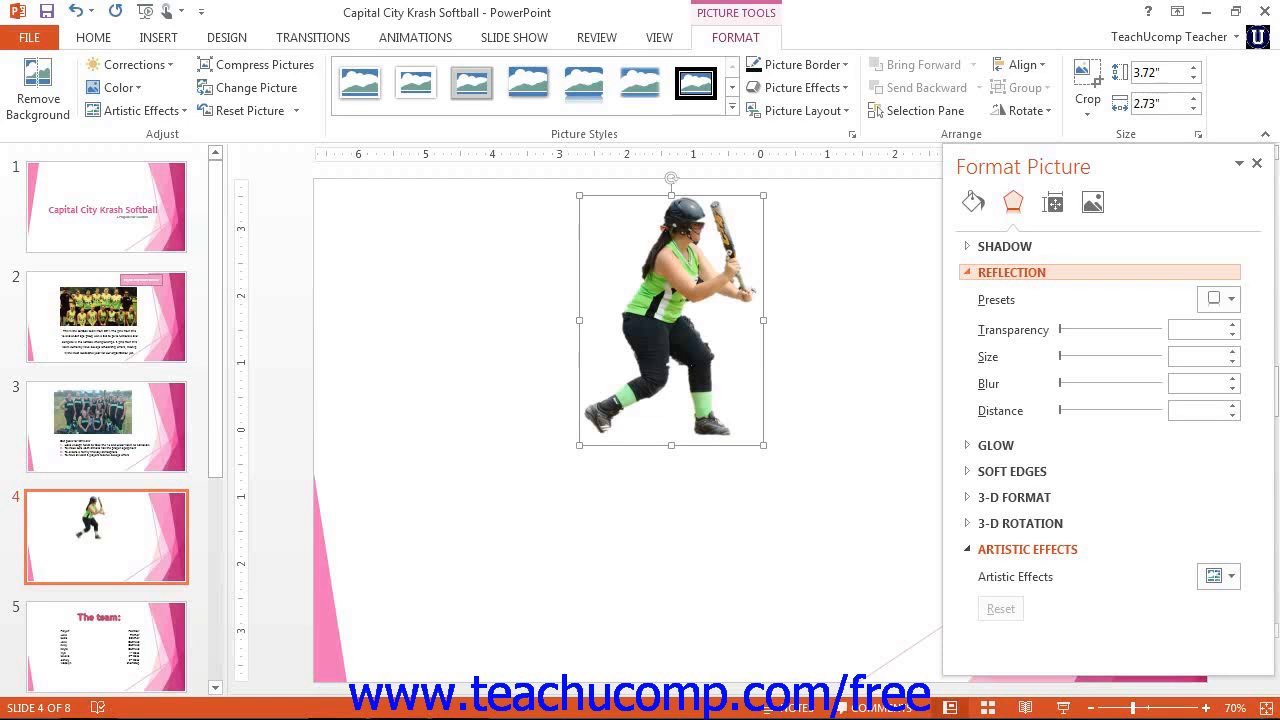
{"action": "left_click", "coordinate": [1218, 299]}
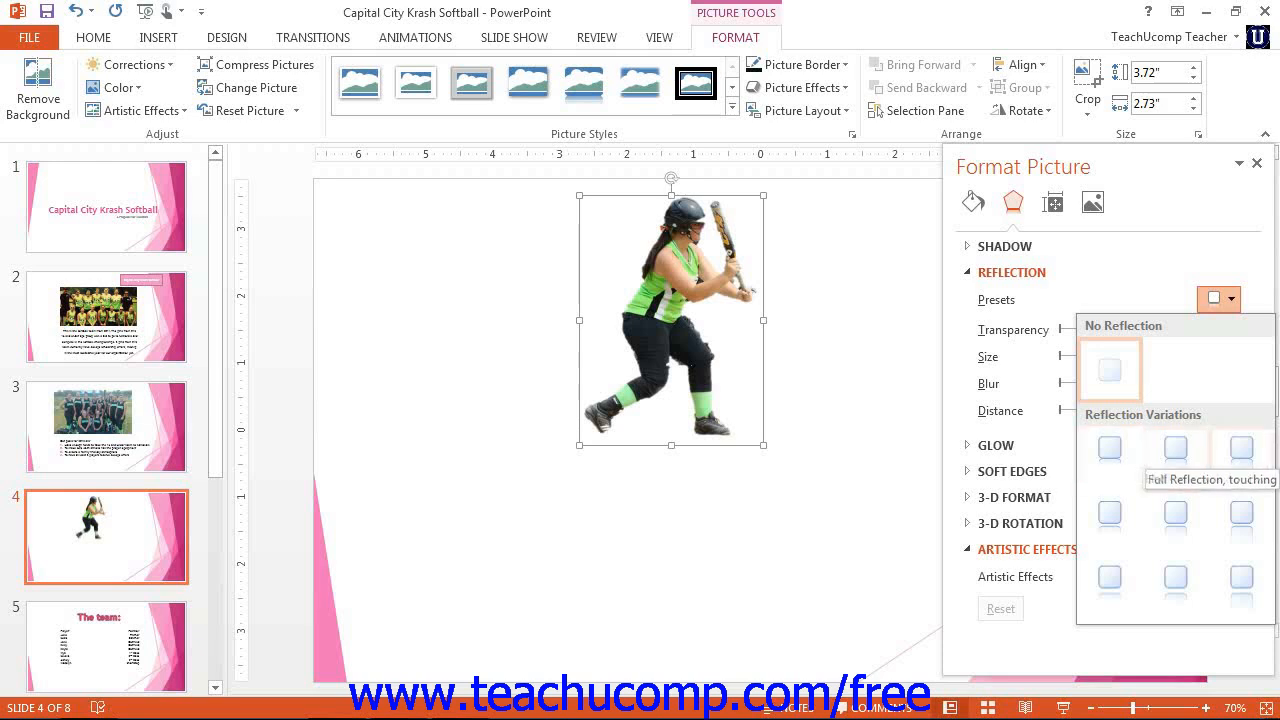
{"action": "left_click", "coordinate": [1109, 450]}
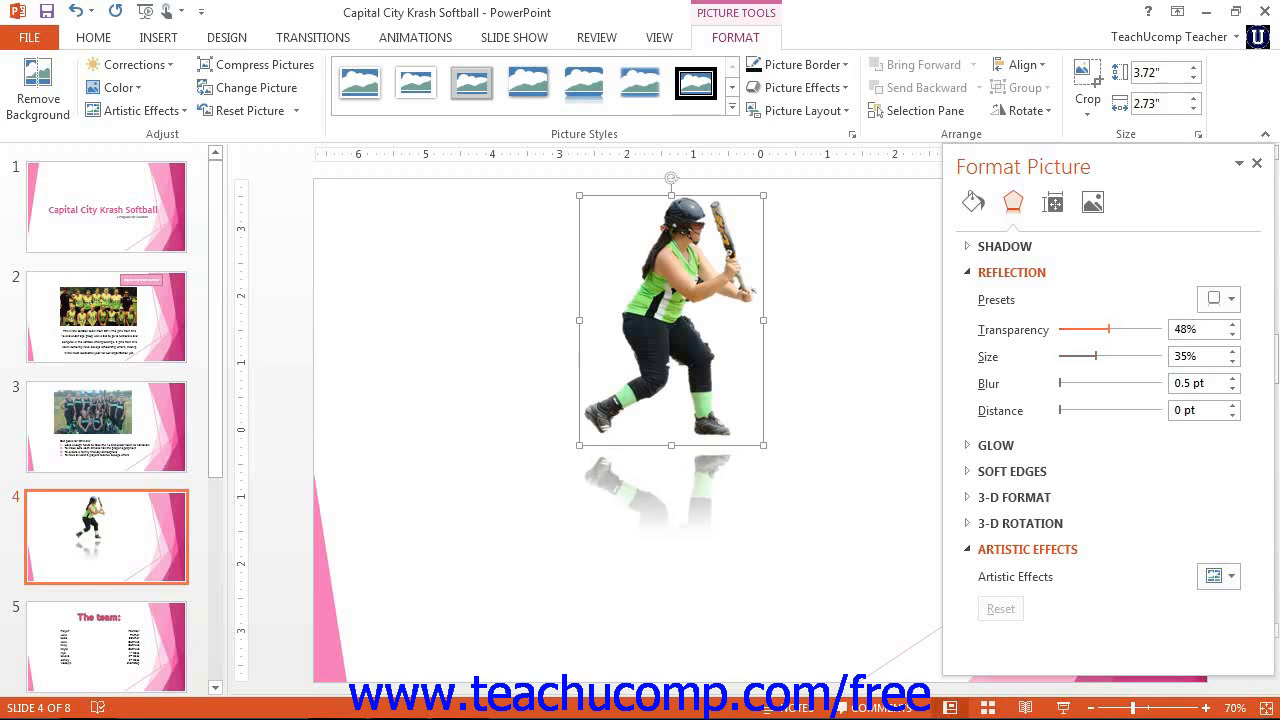
{"action": "left_click_drag", "start_coordinate": [1096, 356], "coordinate": [1132, 356]}
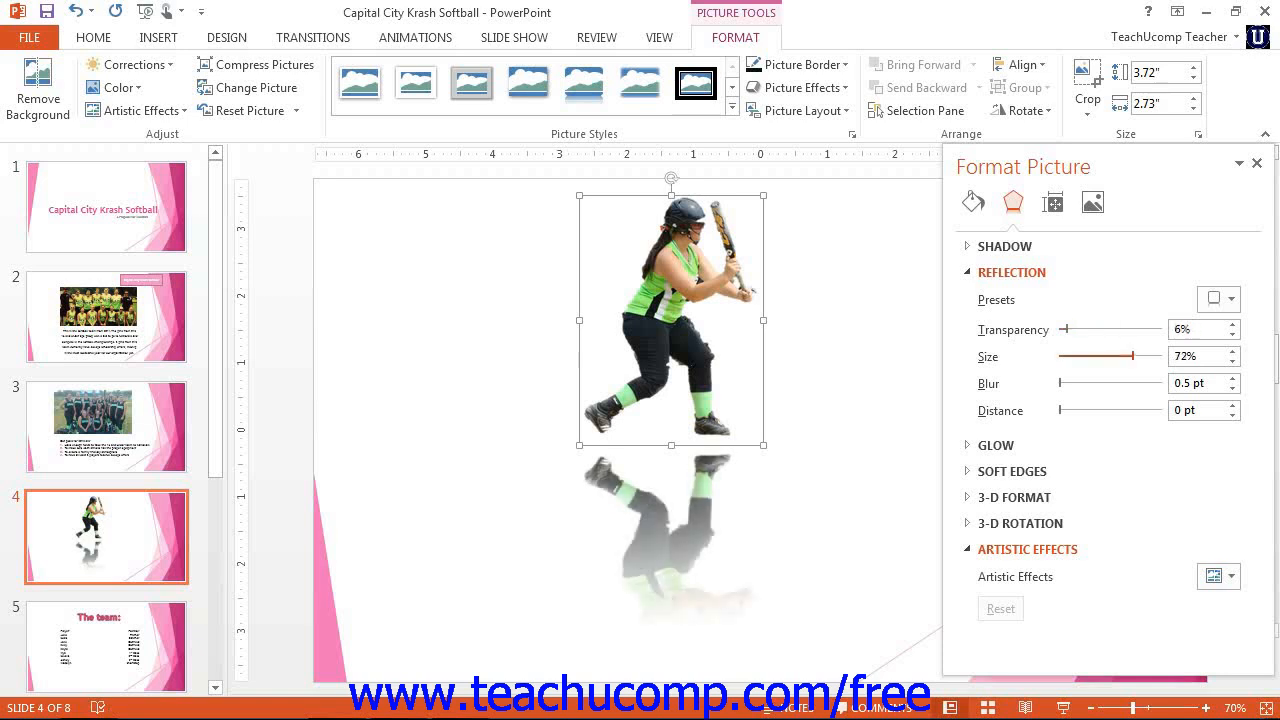
{"action": "left_click_drag", "start_coordinate": [1060, 383], "coordinate": [1060, 410]}
Step: Remove the reflection from the batter picture with the No Reflection preset and collapse the reflection options
{"action": "left_click", "coordinate": [1012, 272]}
{"action": "left_click", "coordinate": [1012, 272]}
{"action": "left_click", "coordinate": [1219, 299]}
{"action": "left_click", "coordinate": [1110, 370]}
{"action": "left_click", "coordinate": [1012, 272]}
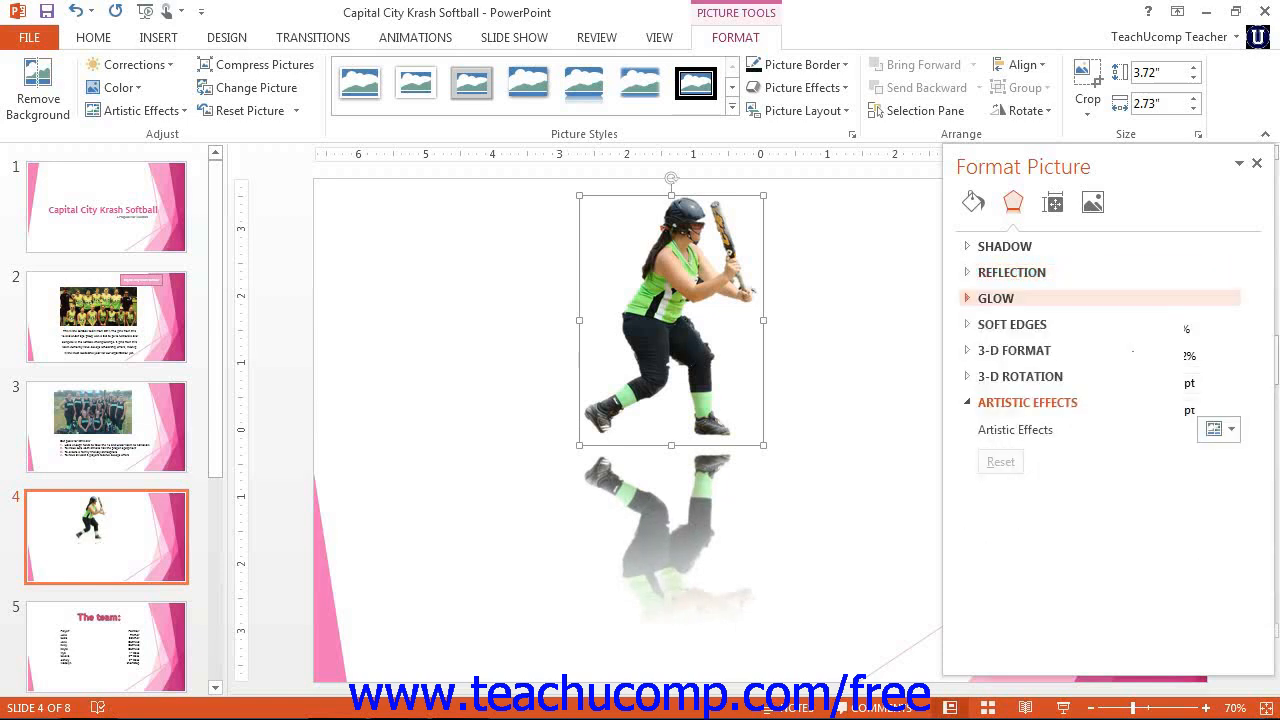
Step: Apply the 11 pt orange-red glow preset to the batter picture and change the glow colour to black
{"action": "left_click", "coordinate": [996, 298]}
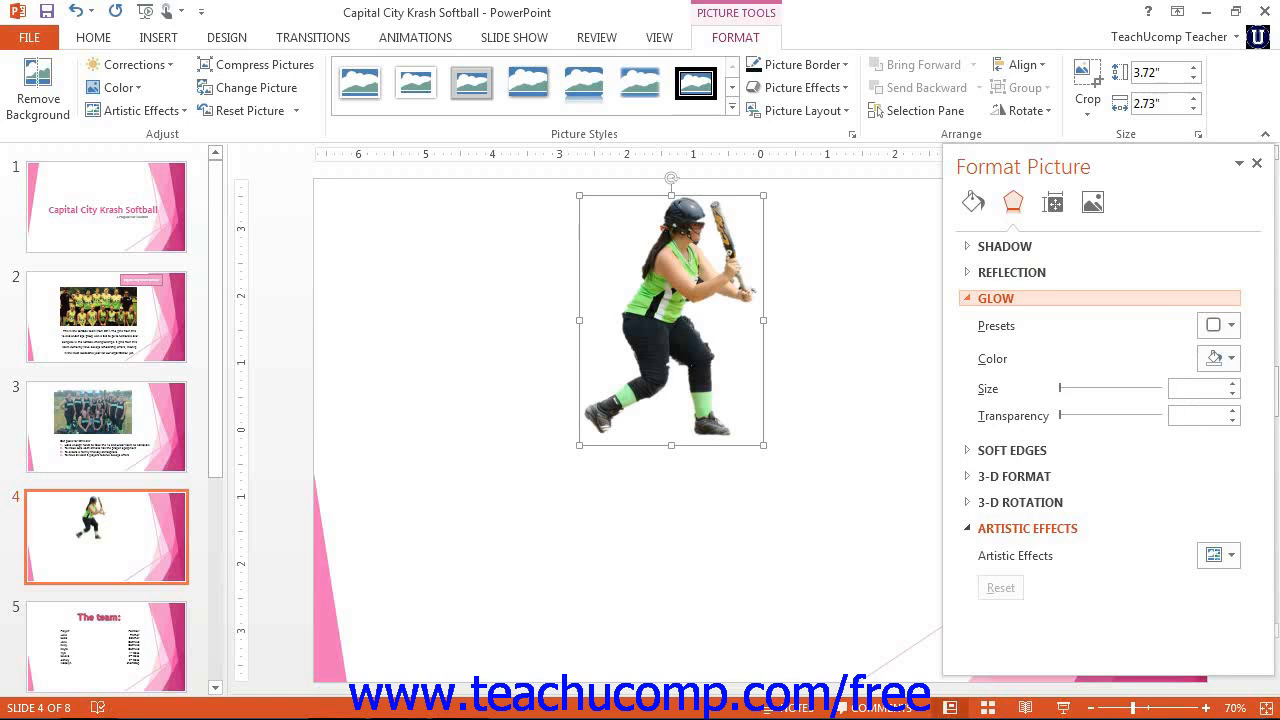
{"action": "left_click", "coordinate": [1218, 325]}
{"action": "left_click", "coordinate": [1218, 325]}
{"action": "left_click", "coordinate": [1218, 325]}
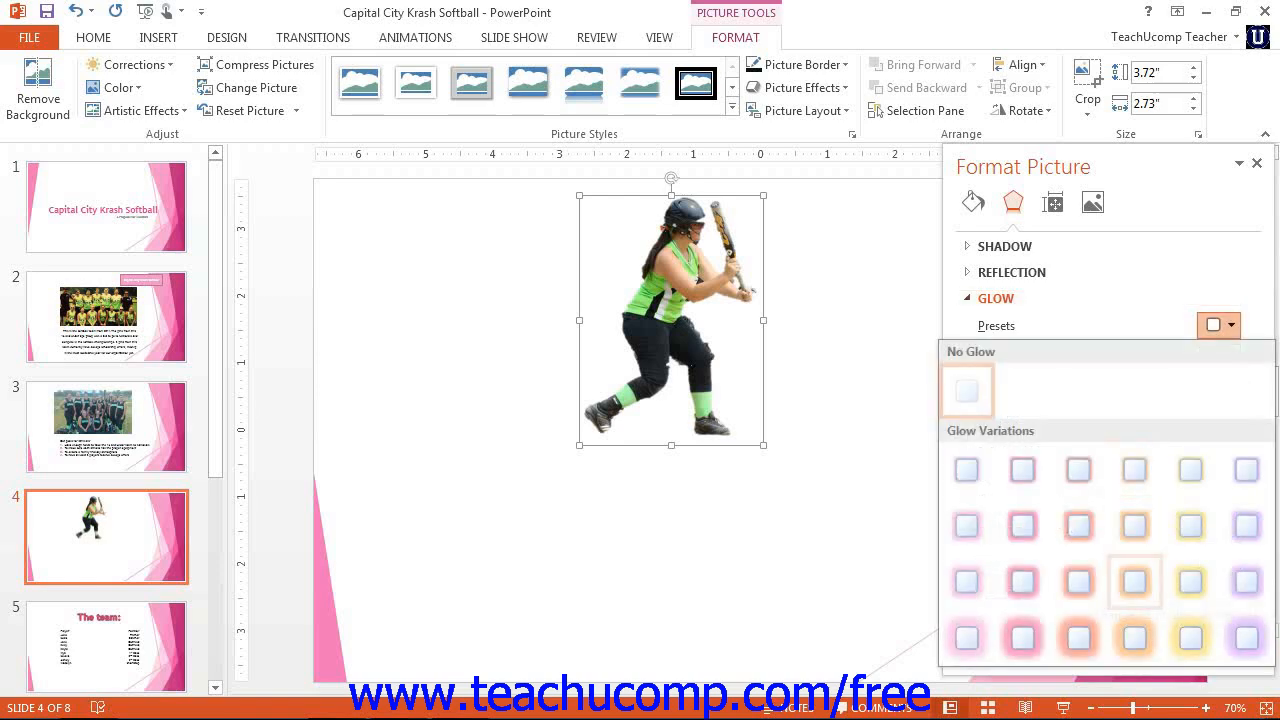
{"action": "left_click", "coordinate": [1078, 582]}
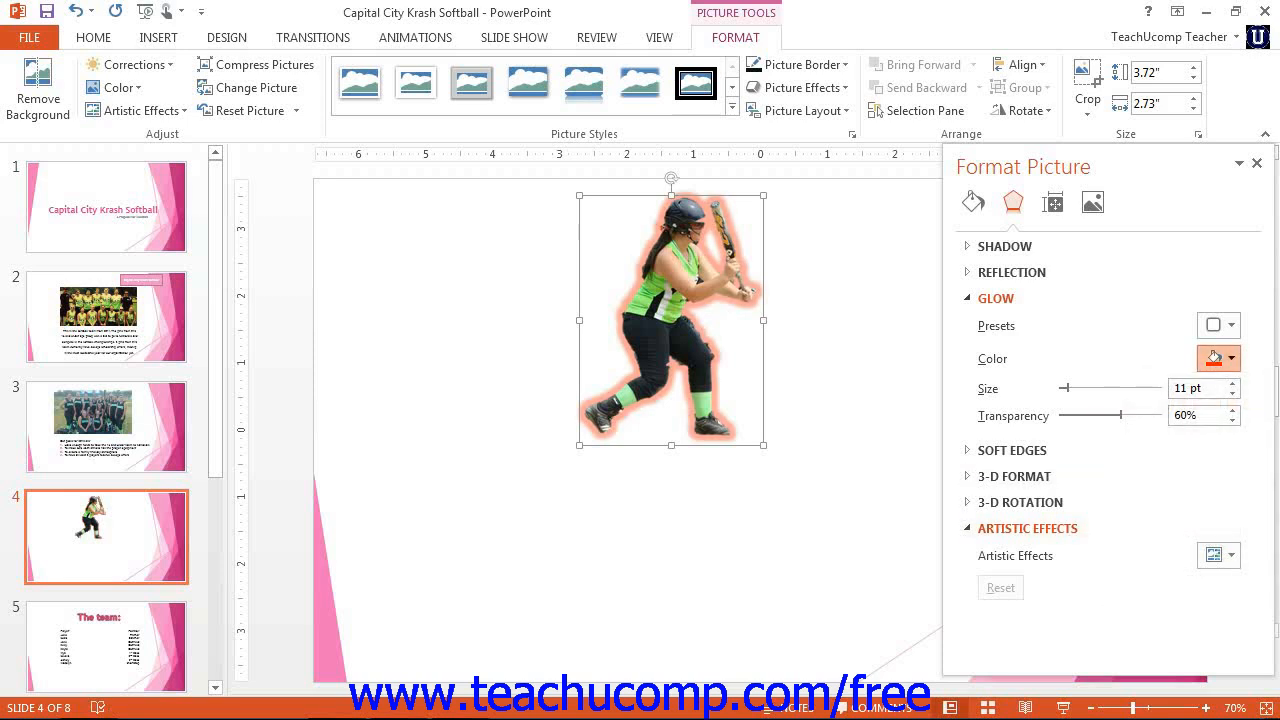
{"action": "left_click", "coordinate": [1132, 406]}
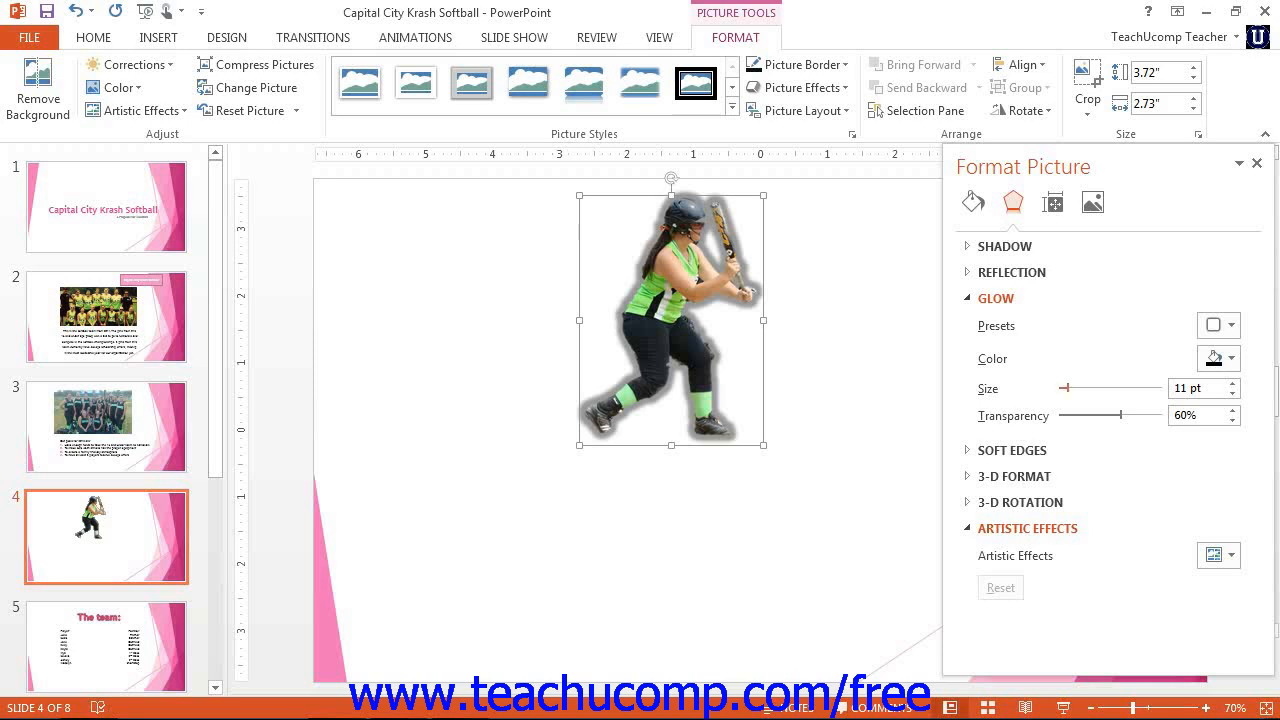
Step: Try a glow size of 32 pt on the batter picture and clear the glow using the presets
{"action": "left_click_drag", "start_coordinate": [1066, 387], "coordinate": [1159, 387]}
{"action": "double_click", "coordinate": [1184, 388]}
{"action": "type", "text": "32"}
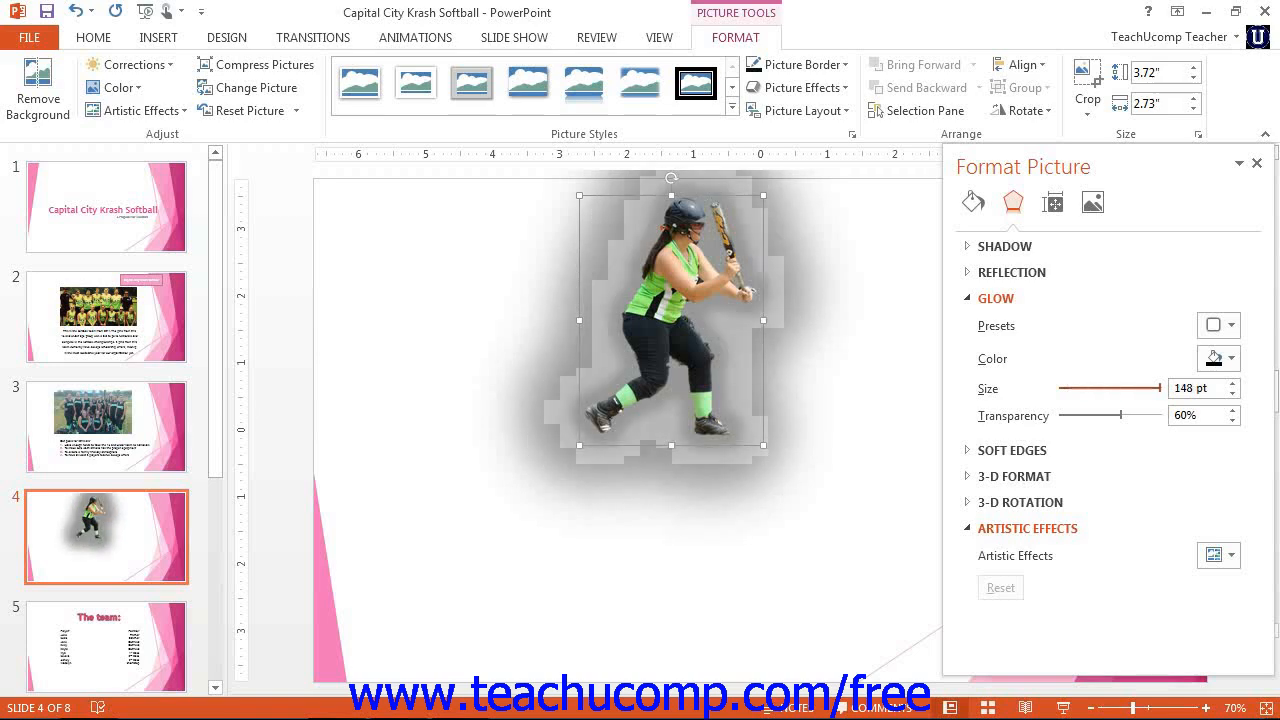
{"action": "left_click", "coordinate": [1230, 325]}
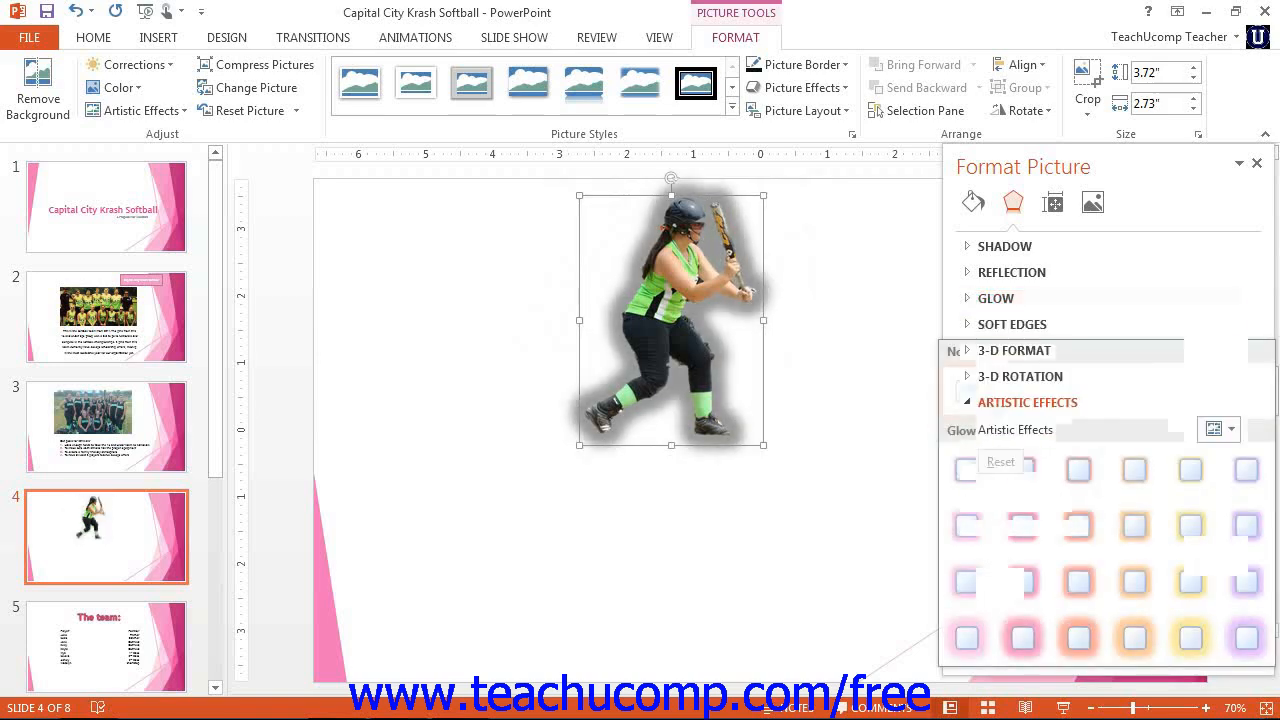
Step: Apply the 1 Point soft edges preset to the batter picture
{"action": "left_click", "coordinate": [1012, 324]}
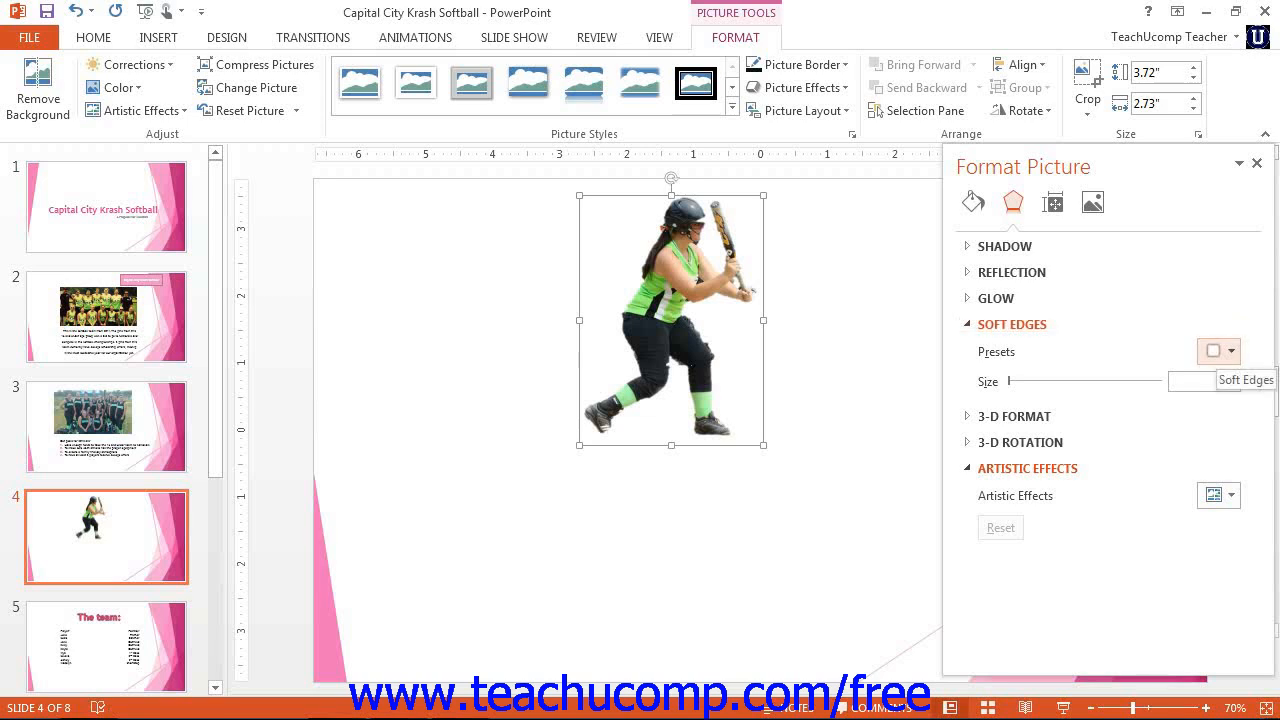
{"action": "left_click", "coordinate": [1220, 352]}
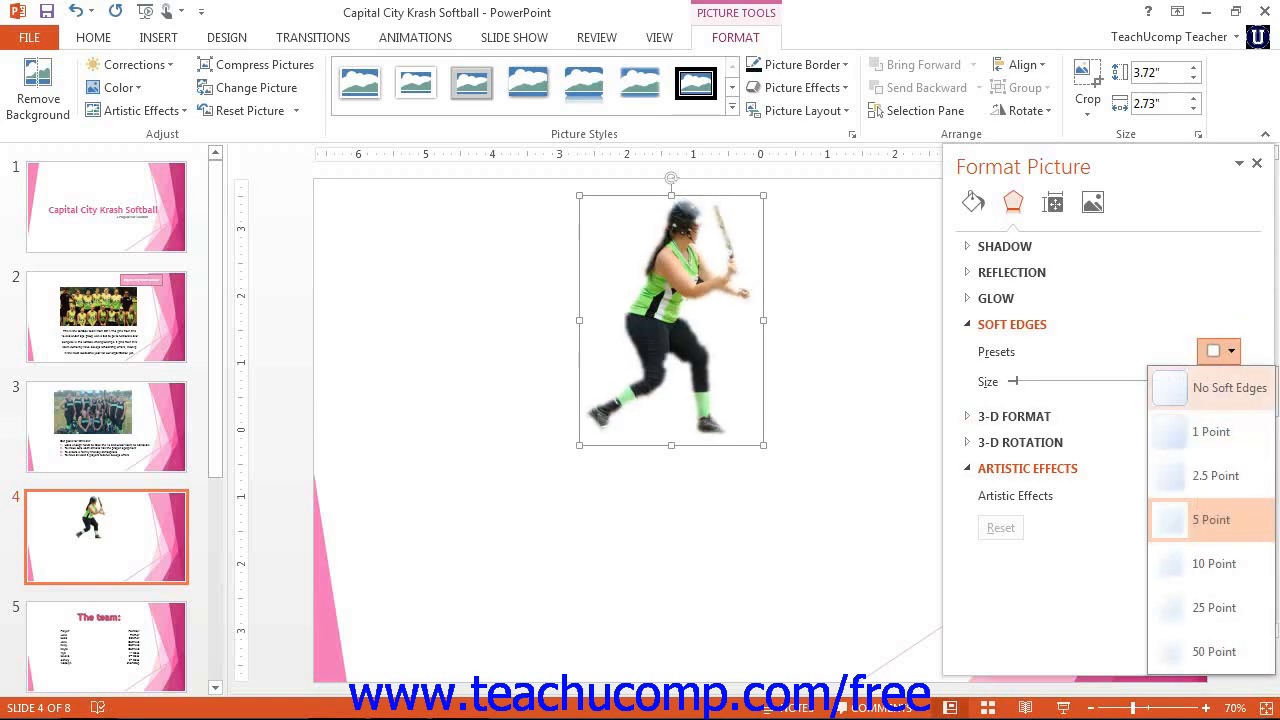
{"action": "left_click", "coordinate": [1211, 432]}
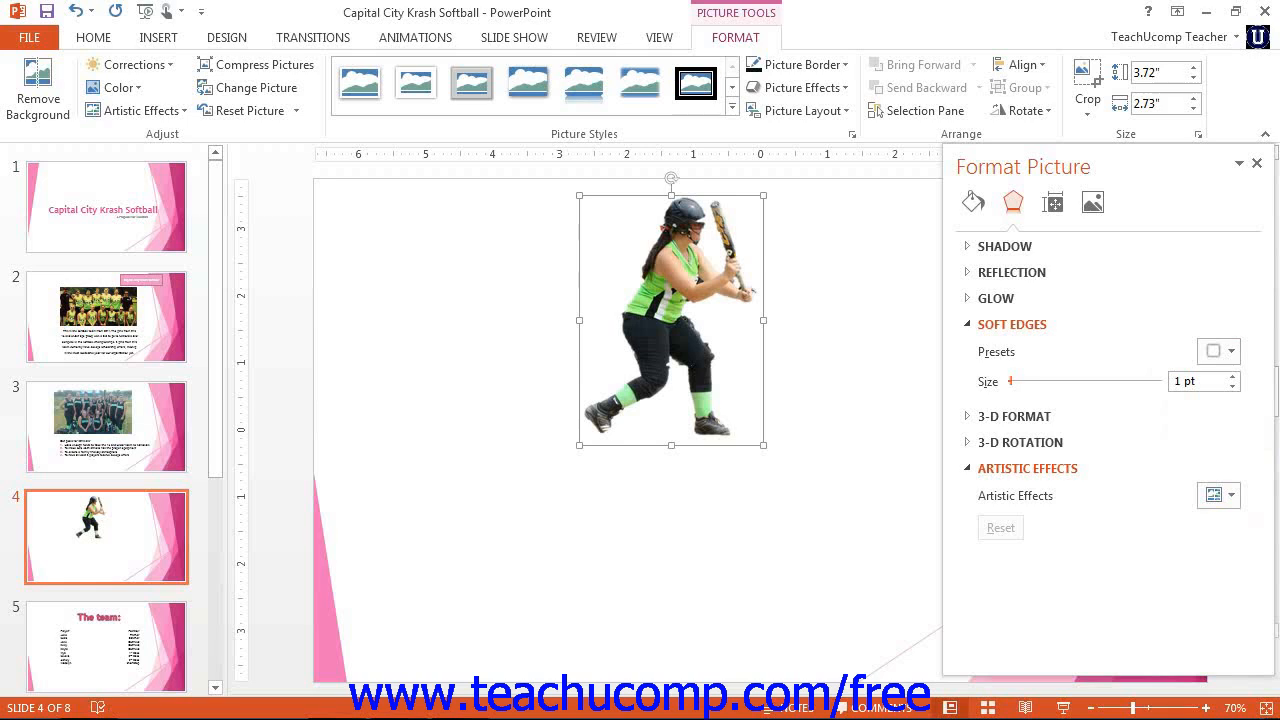
Step: Try a larger soft edge size, reset it to 0 pt and collapse the soft edges options
{"action": "left_click_drag", "start_coordinate": [1011, 381], "coordinate": [1080, 381]}
{"action": "left_click", "coordinate": [1187, 381]}
{"action": "key", "text": "BackSpace"}
{"action": "key", "text": "BackSpace"}
{"action": "type", "text": "0"}
{"action": "key", "text": "Return"}
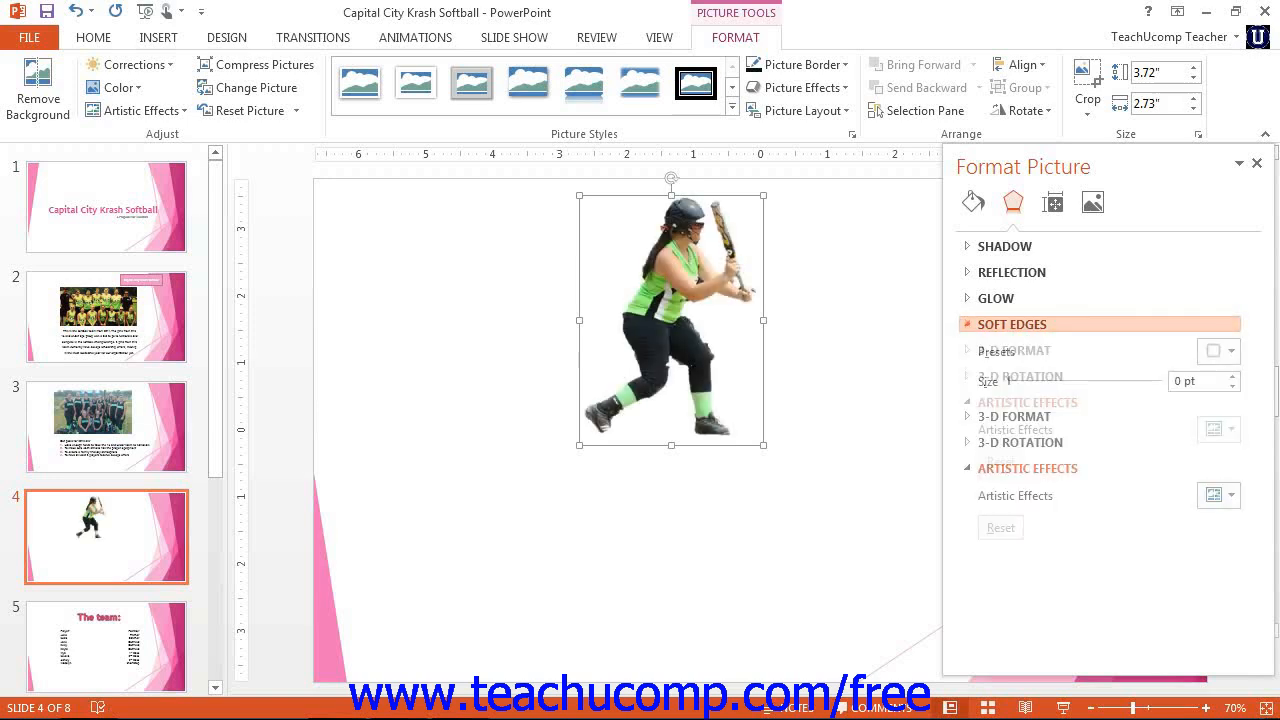
{"action": "left_click", "coordinate": [1218, 351]}
{"action": "left_click", "coordinate": [1218, 351]}
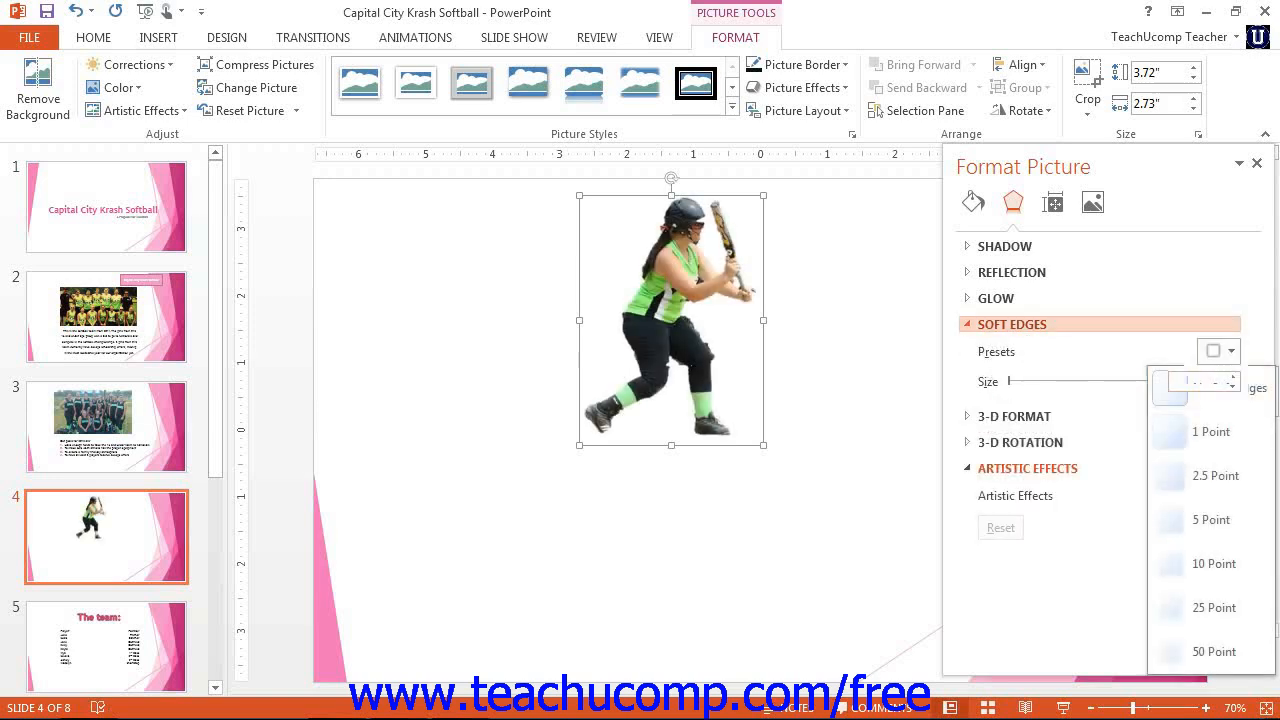
{"action": "left_click", "coordinate": [1012, 325]}
Step: Apply 3-D bevel presets to the batter picture: a 6 by 6 pt top bevel and a bottom bevel 8 pt wide and 6 pt high
{"action": "left_click", "coordinate": [1014, 350]}
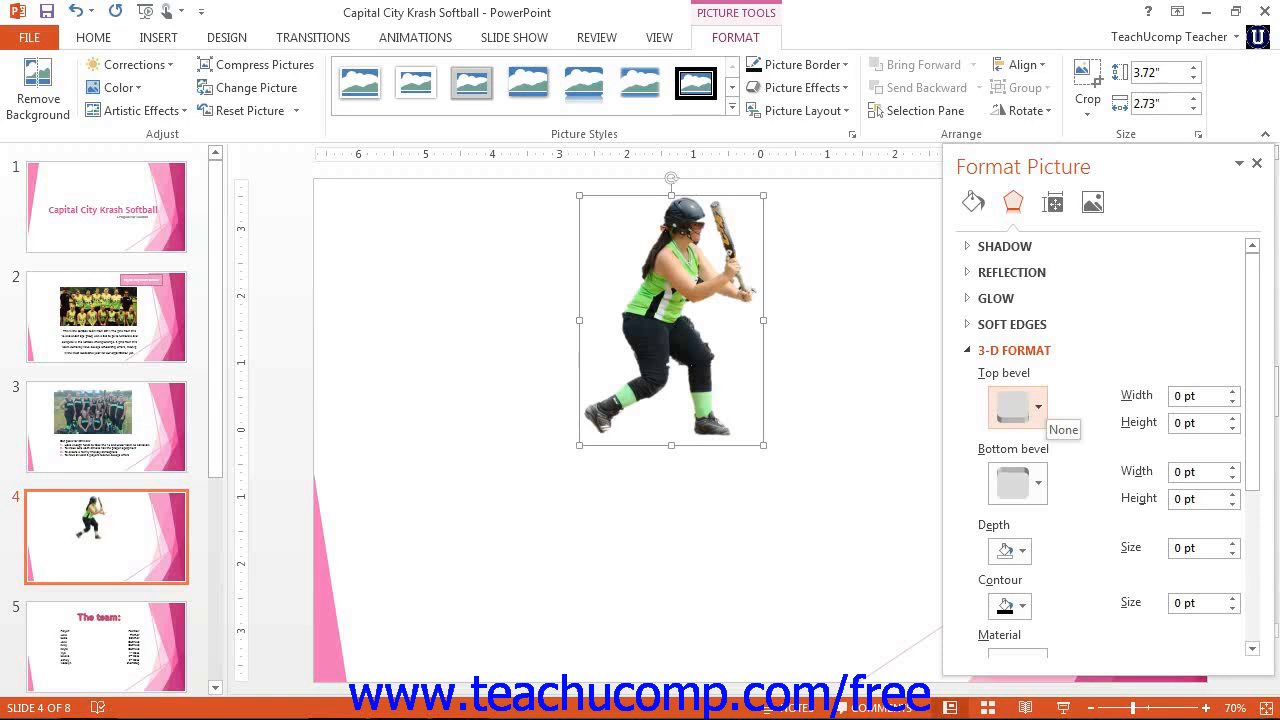
{"action": "left_click", "coordinate": [1038, 407]}
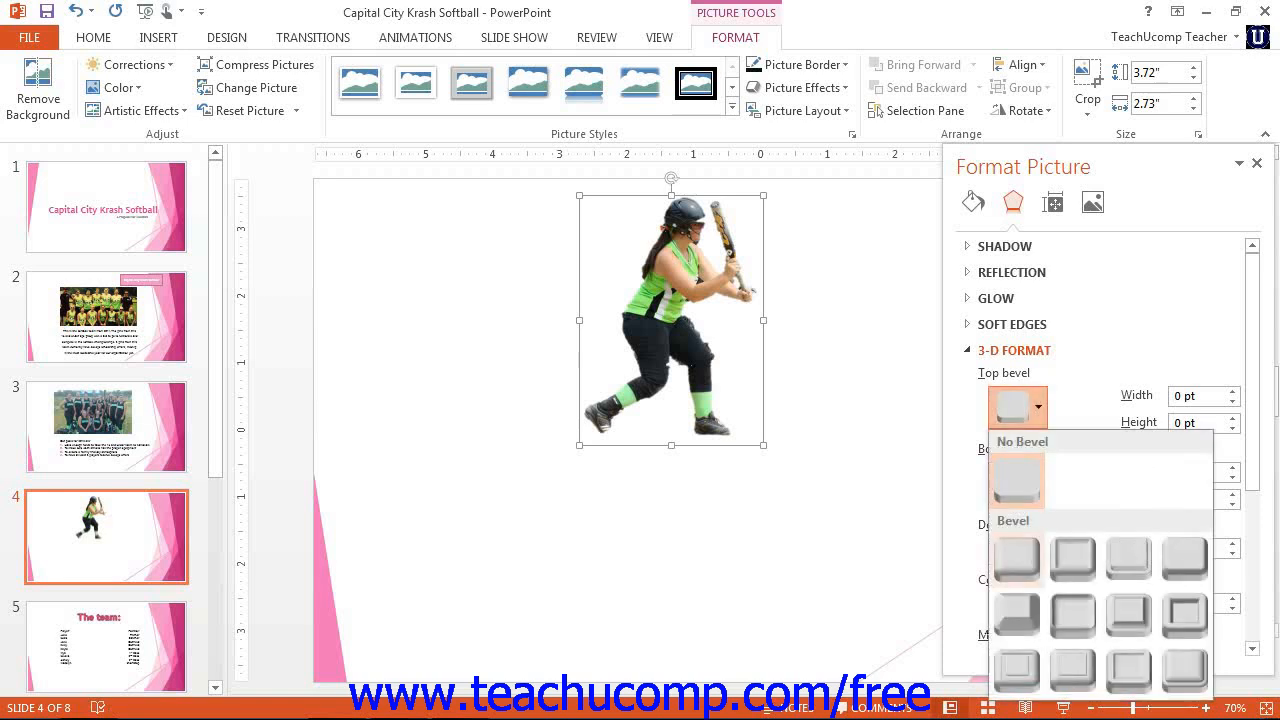
{"action": "left_click", "coordinate": [1073, 559]}
{"action": "left_click", "coordinate": [1038, 483]}
{"action": "left_click", "coordinate": [1073, 432]}
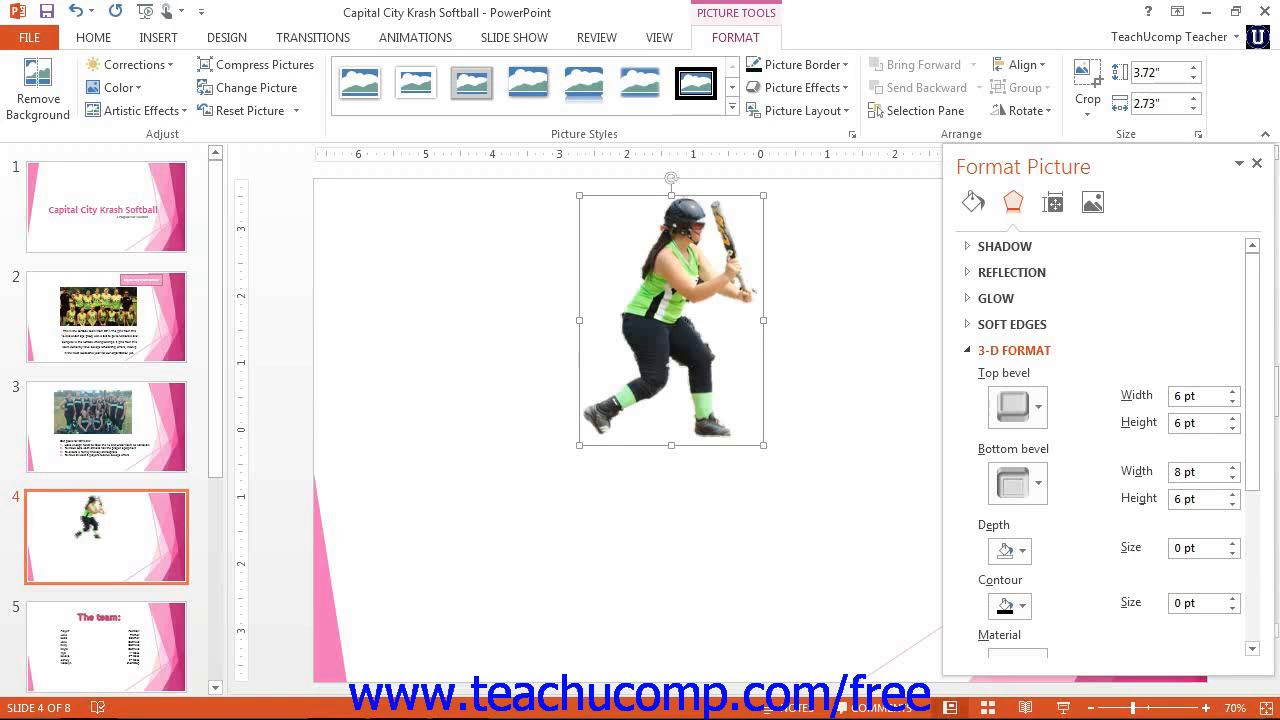
Step: Set the 3-D depth colour of the batter picture to a darker pink theme colour with a depth size of 6 pt
{"action": "left_click_drag", "start_coordinate": [1252, 415], "coordinate": [1252, 472]}
{"action": "left_click", "coordinate": [1008, 451]}
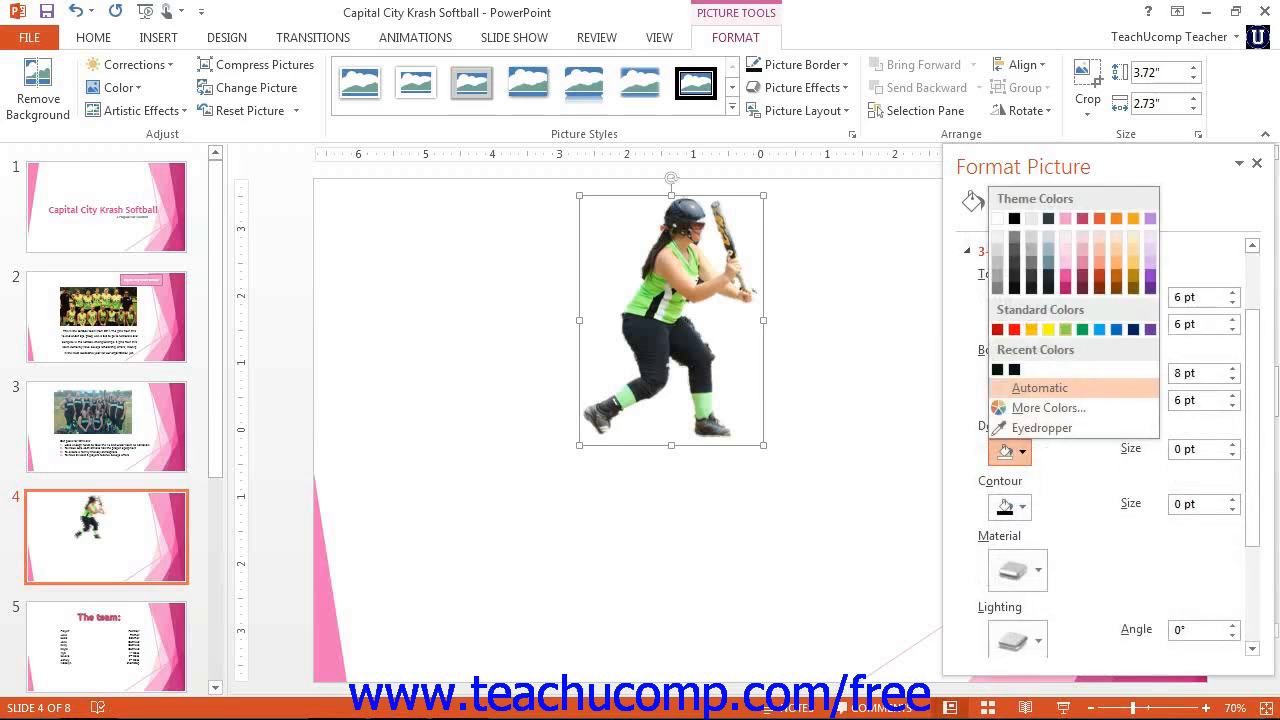
{"action": "left_click", "coordinate": [1065, 275]}
Step: Set the batter picture's 3-D contour to a blue-grey theme colour at 1 pt and apply the first special-effect material
{"action": "left_click", "coordinate": [1008, 506]}
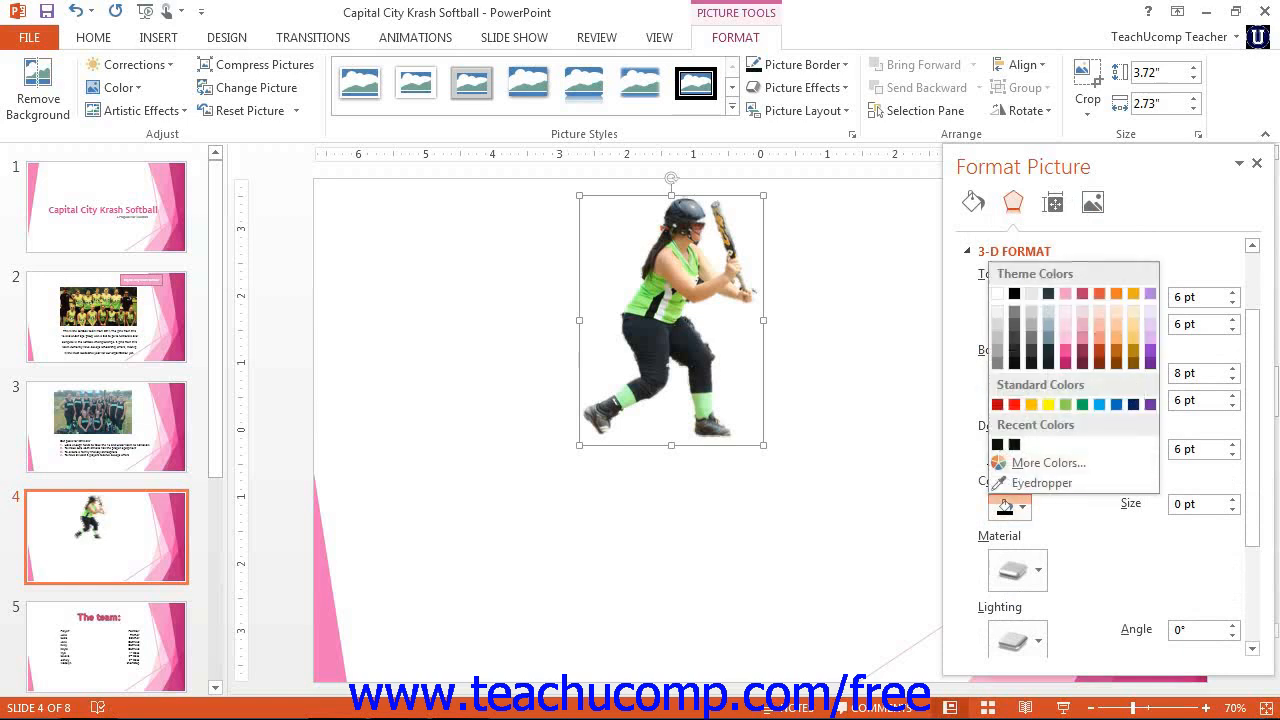
{"action": "left_click", "coordinate": [1048, 337]}
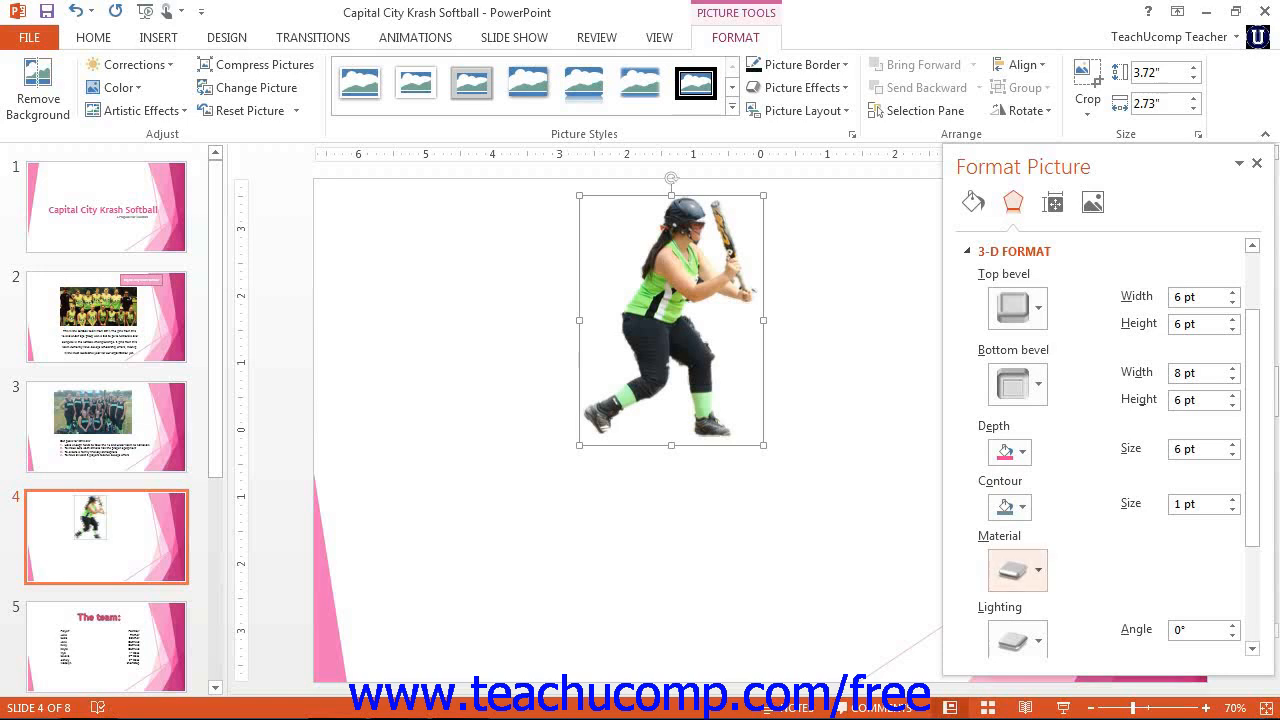
{"action": "left_click", "coordinate": [1017, 570]}
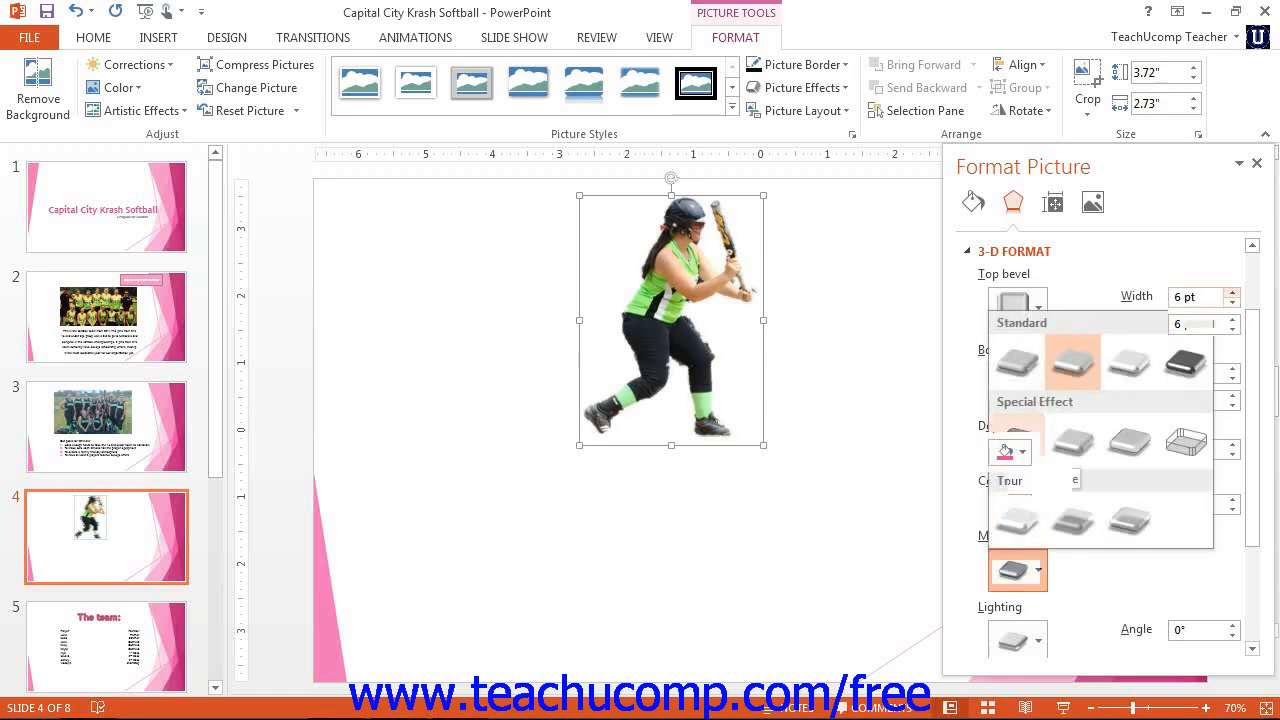
{"action": "left_click", "coordinate": [1018, 442]}
Step: Increase the top bevel of the batter picture to 10 pt wide and raise its height
{"action": "left_click", "coordinate": [1232, 292]}
{"action": "left_click", "coordinate": [1232, 292]}
{"action": "left_click", "coordinate": [1232, 319]}
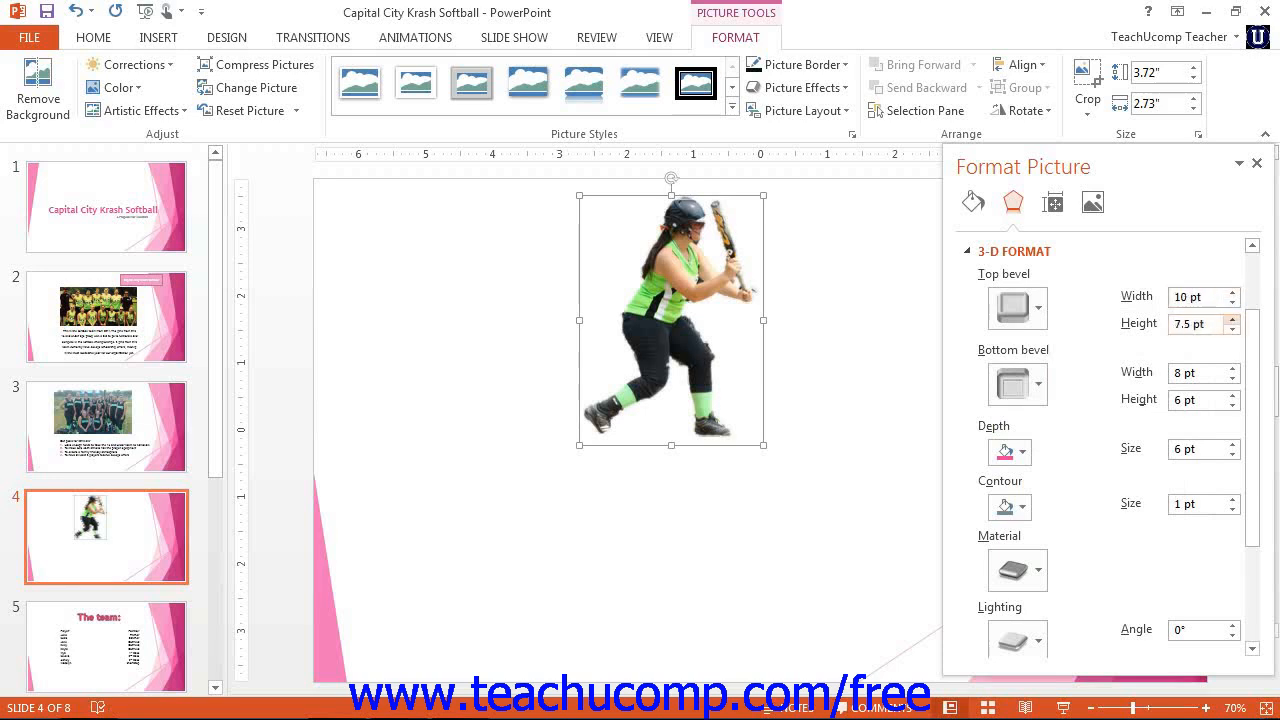
{"action": "left_click", "coordinate": [1232, 319]}
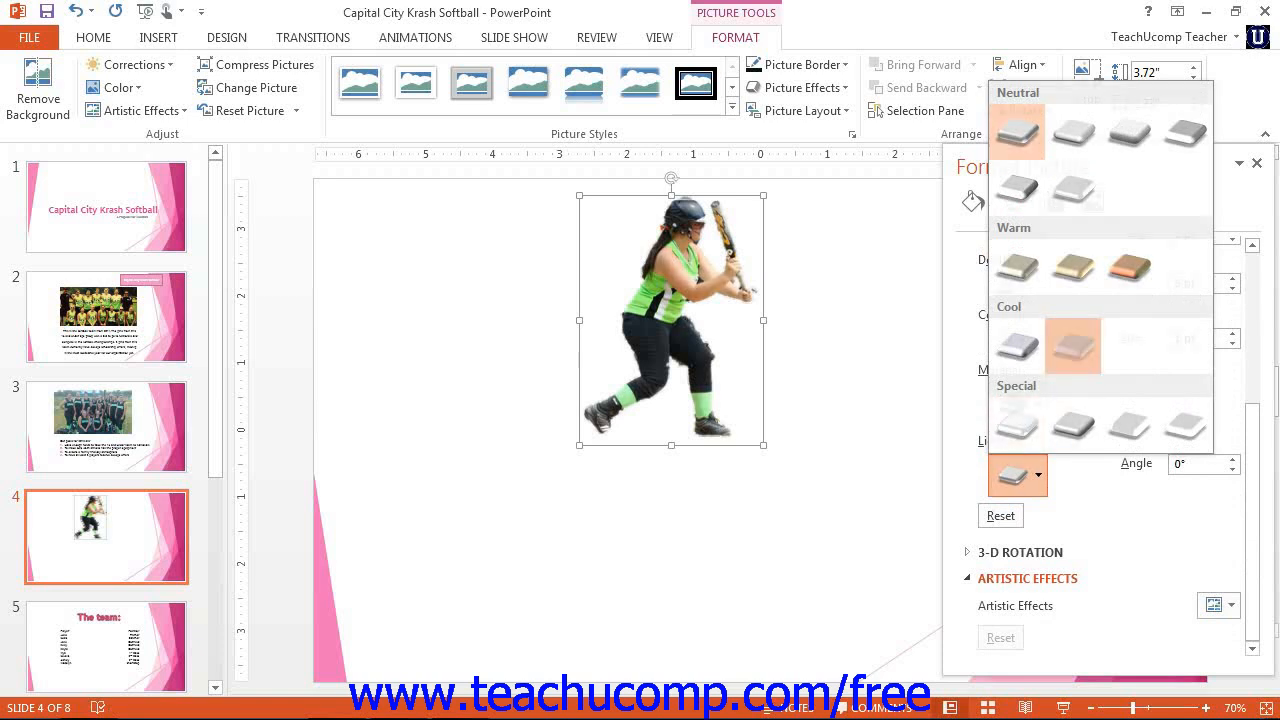
Step: Apply the second Cool lighting preset to the batter picture and set the lighting angle to 80°
{"action": "left_click", "coordinate": [1073, 346]}
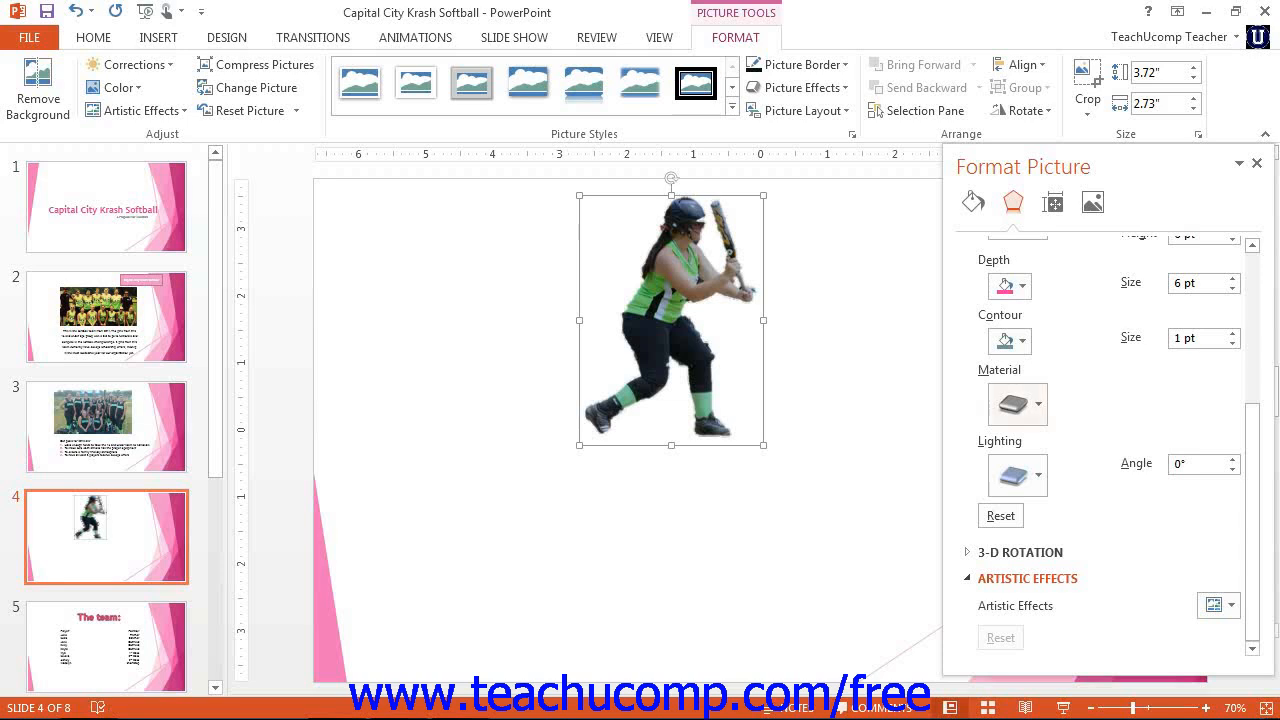
{"action": "left_click", "coordinate": [1017, 475]}
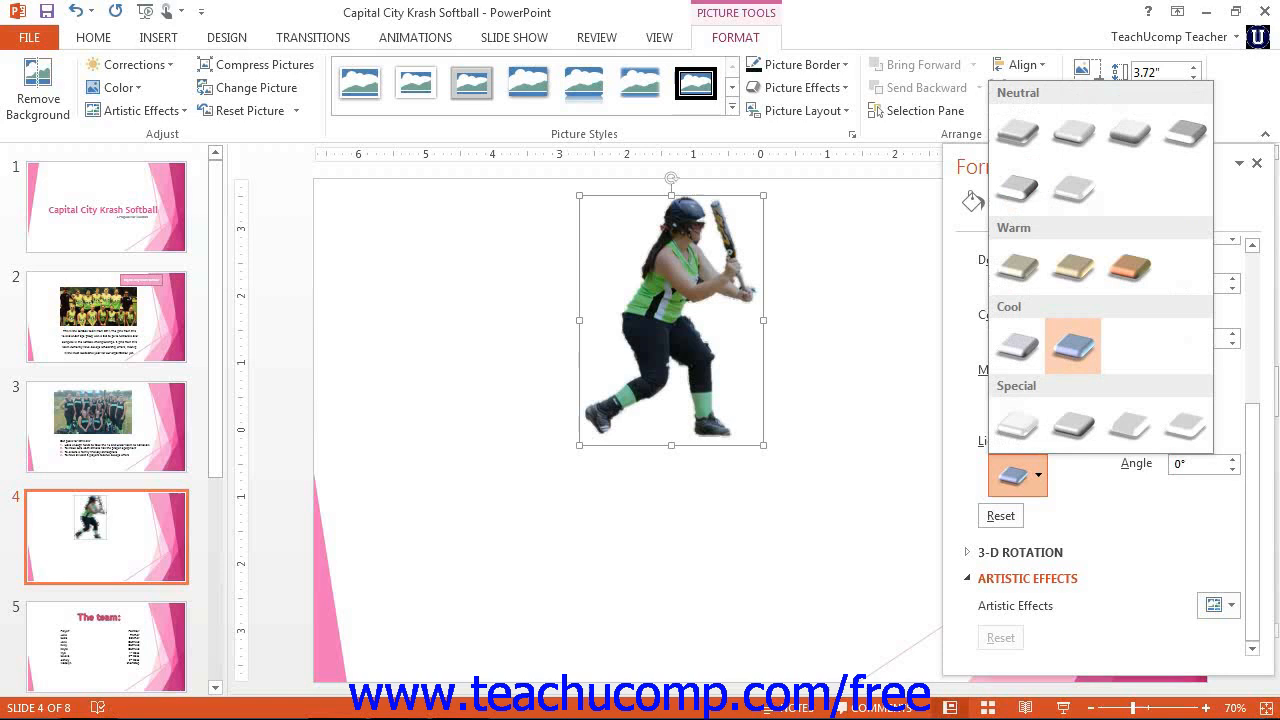
{"action": "left_click", "coordinate": [1017, 475]}
{"action": "left_click", "coordinate": [1017, 475]}
{"action": "left_click", "coordinate": [1073, 346]}
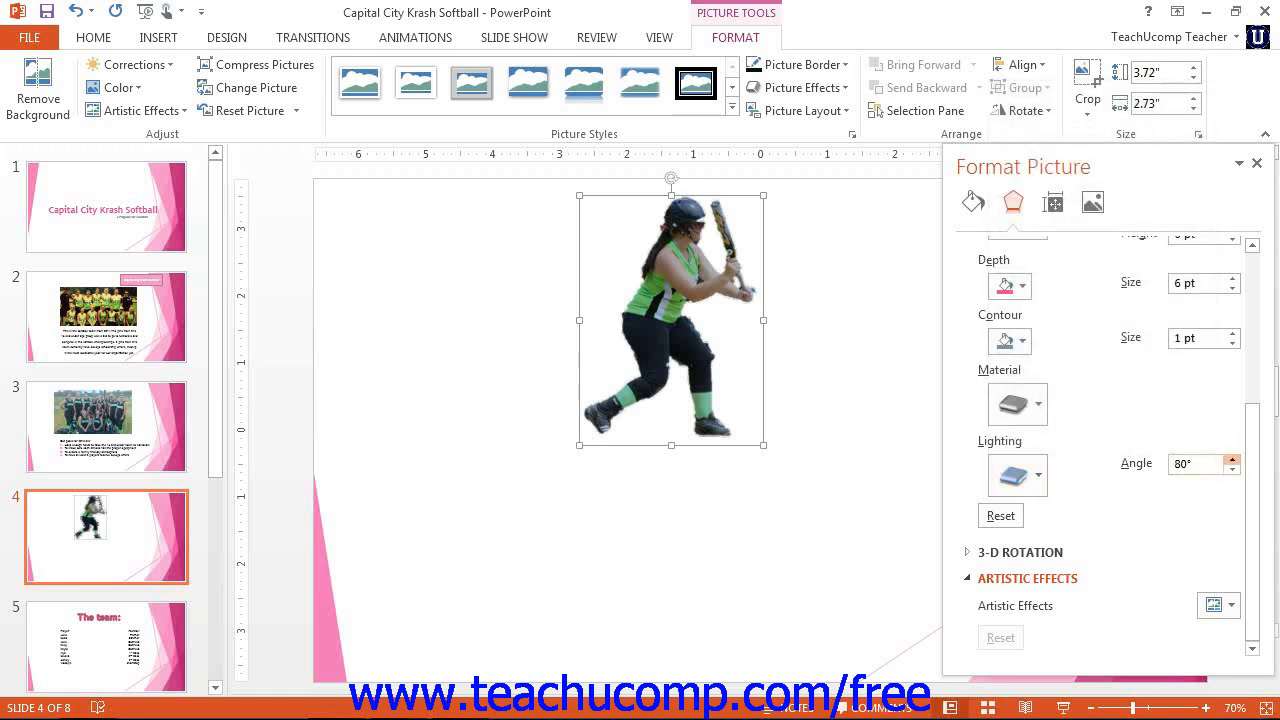
{"action": "left_click", "coordinate": [1232, 460]}
Step: Reset the 3-D format settings of the batter picture and collapse those options
{"action": "left_click", "coordinate": [1000, 515]}
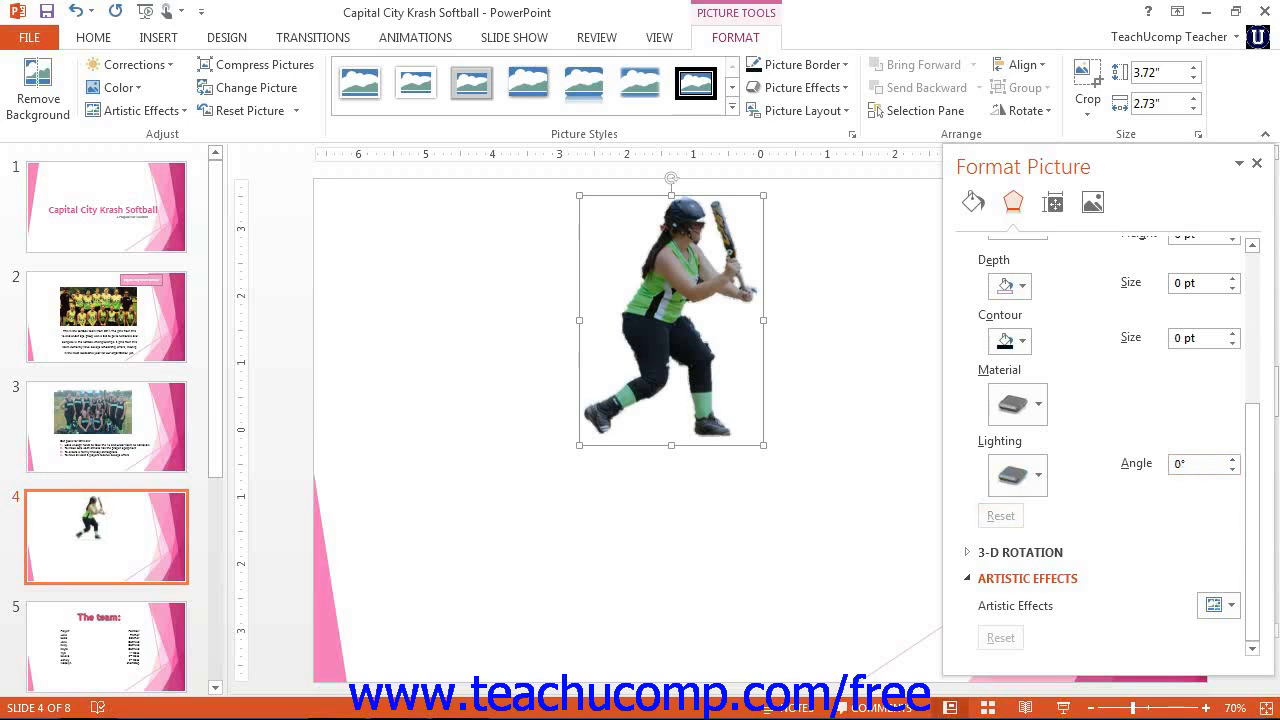
{"action": "left_click_drag", "start_coordinate": [1252, 520], "coordinate": [1252, 366]}
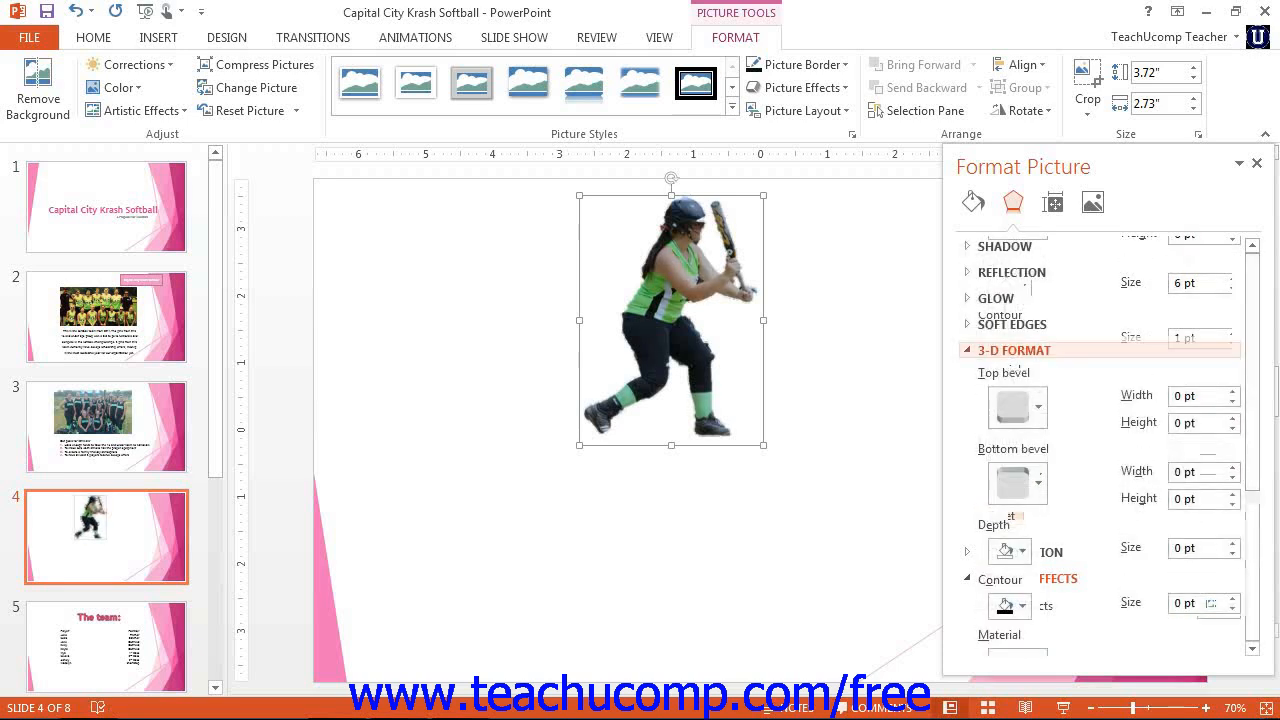
{"action": "left_click", "coordinate": [1014, 351]}
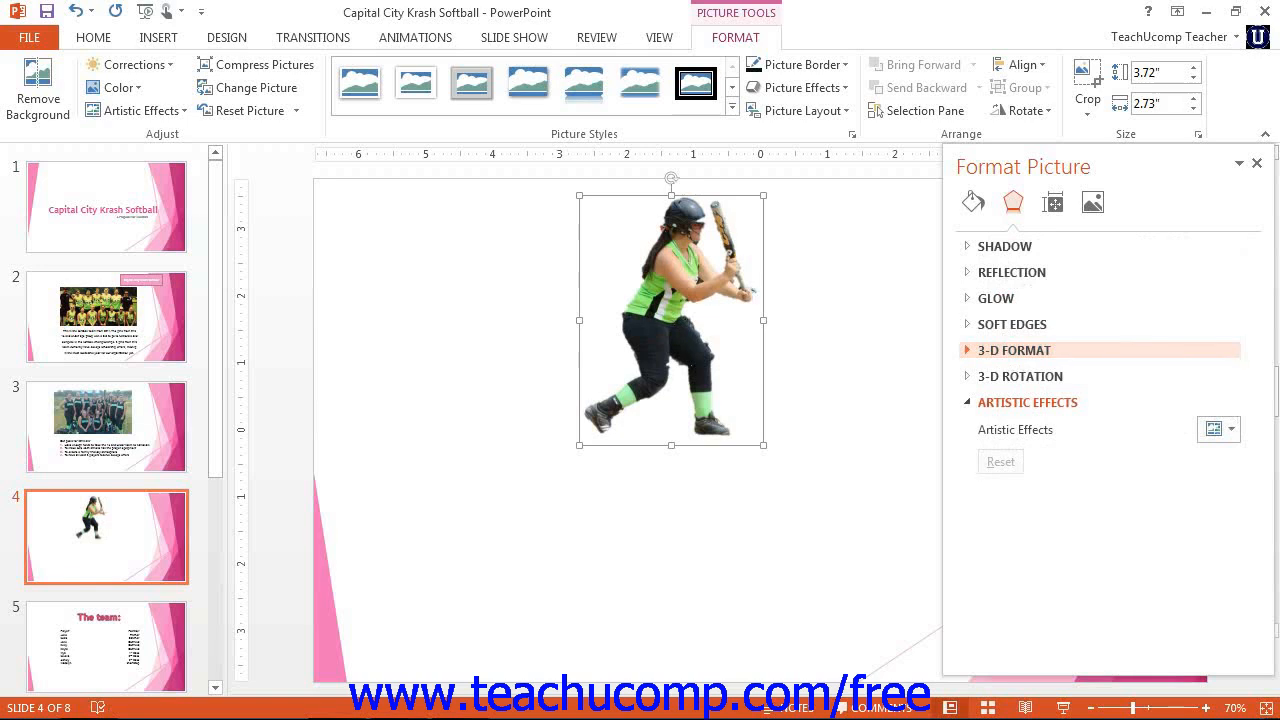
Step: Apply a Parallel 3-D rotation preset with 315° X and 35° Y rotation to the batter picture
{"action": "left_click", "coordinate": [1020, 376]}
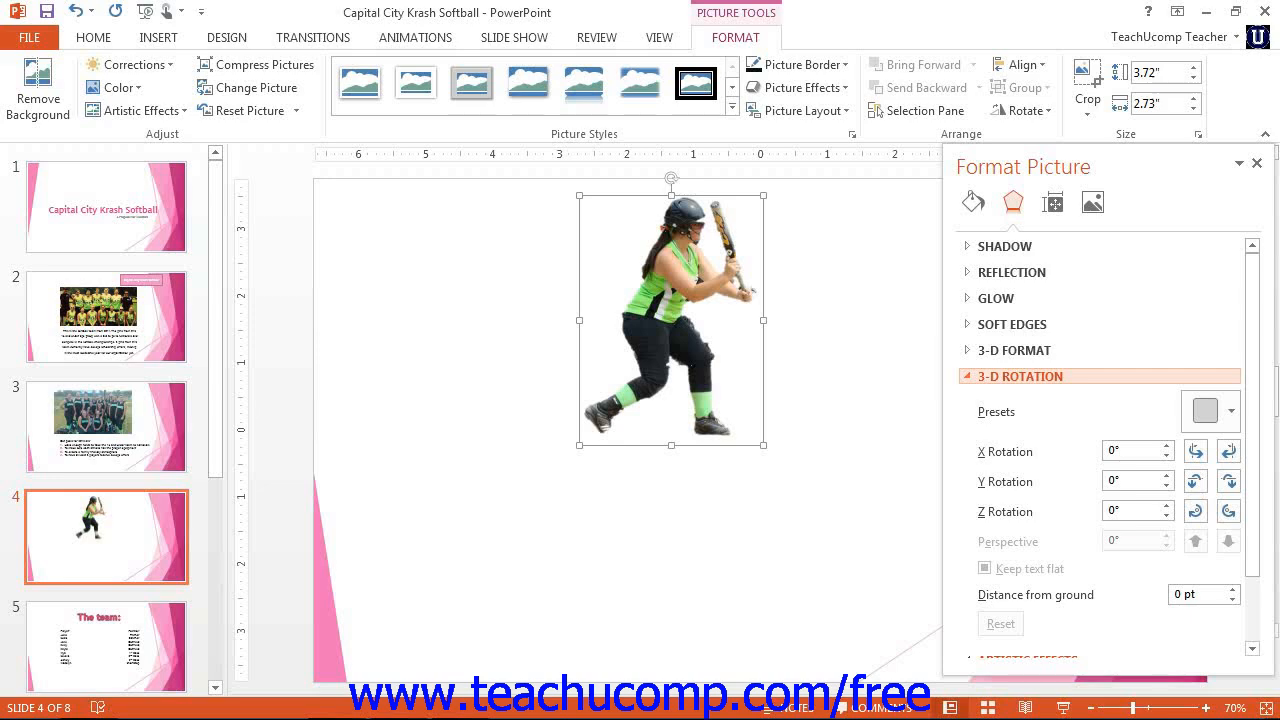
{"action": "left_click", "coordinate": [1211, 411]}
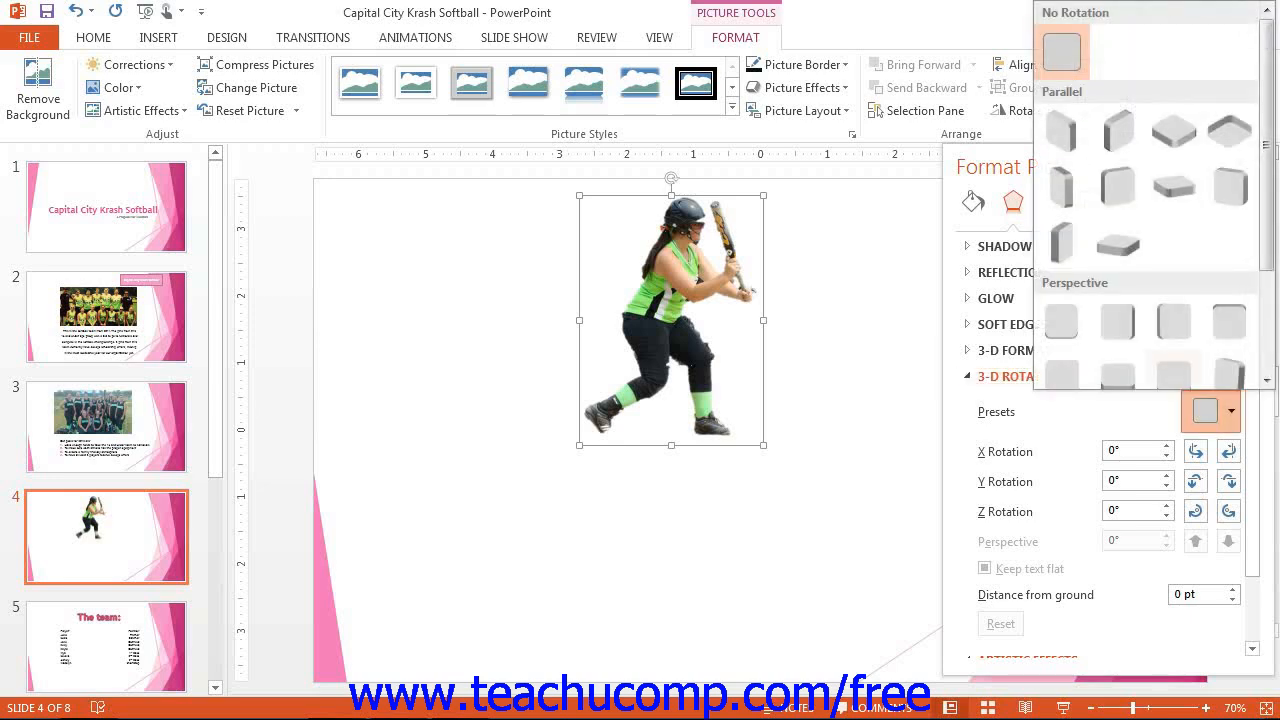
{"action": "left_click", "coordinate": [1061, 130]}
{"action": "left_click", "coordinate": [1211, 411]}
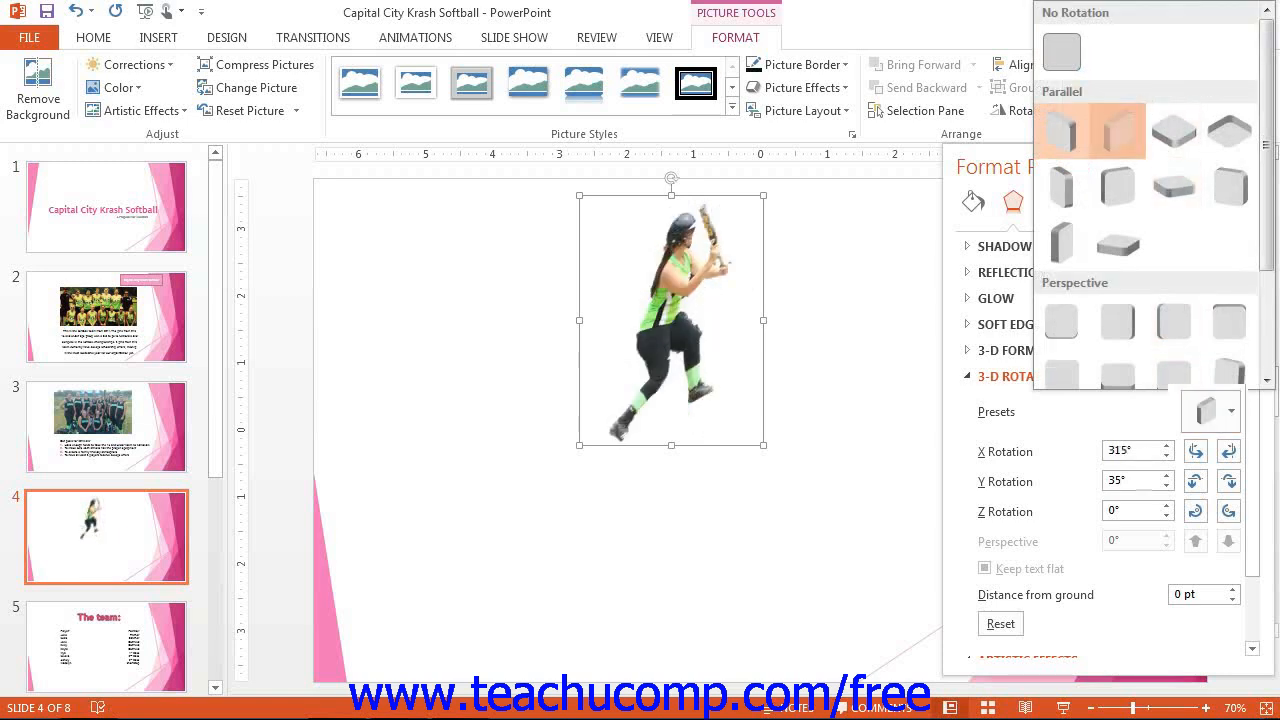
{"action": "left_click", "coordinate": [1117, 130]}
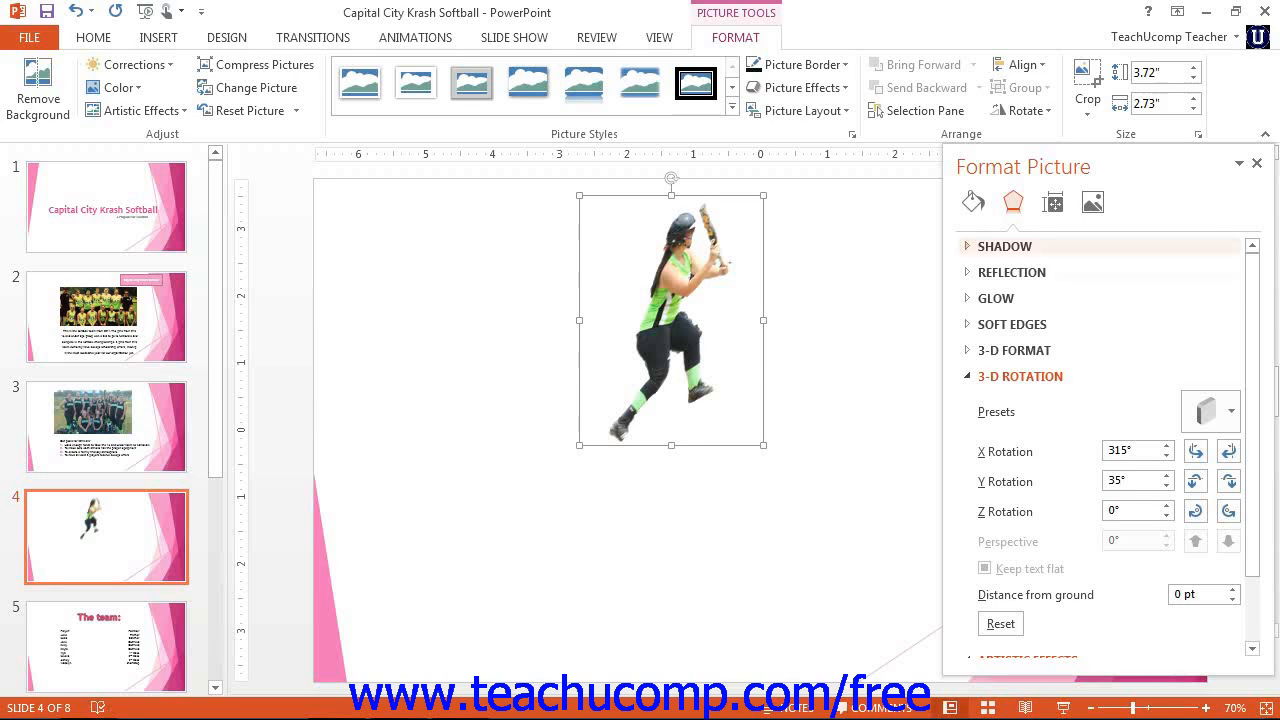
Step: Set the batter picture's 3-D rotation to 340° on X, 30° on Y and 10° on Z
{"action": "left_click", "coordinate": [1166, 446]}
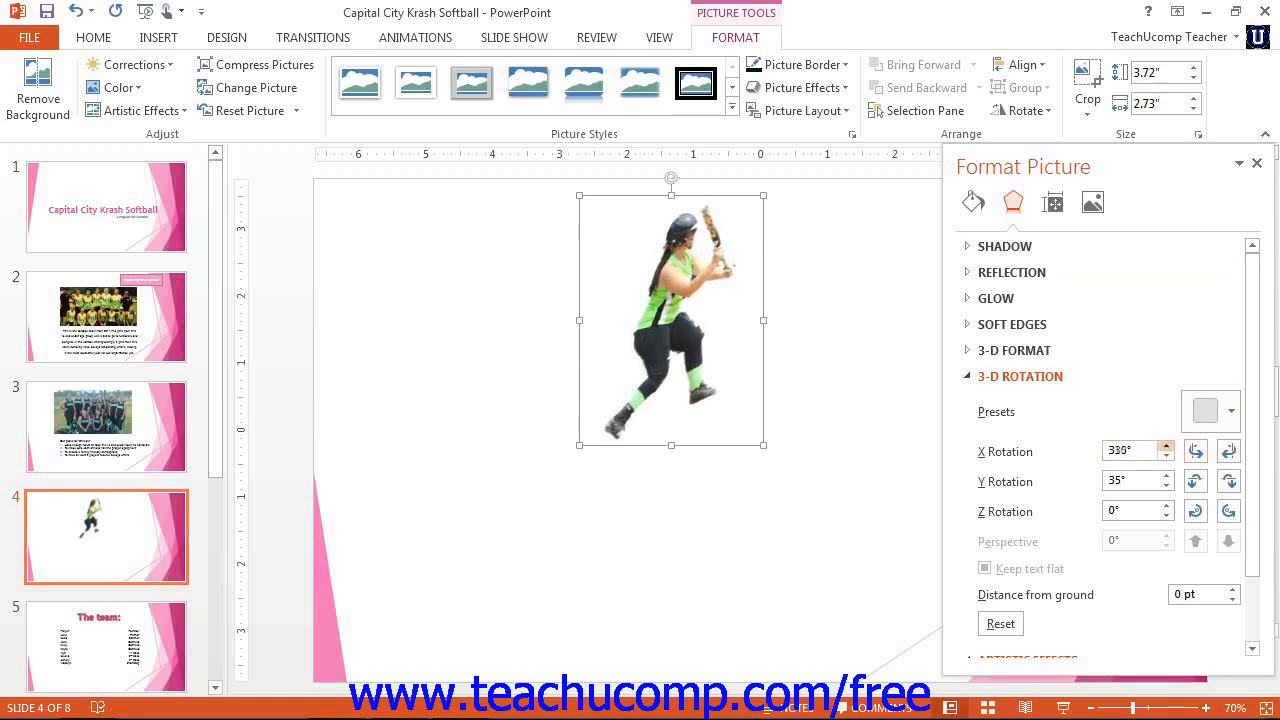
{"action": "left_click", "coordinate": [1166, 486]}
{"action": "left_click", "coordinate": [1166, 506]}
{"action": "left_click", "coordinate": [1166, 516]}
{"action": "left_click", "coordinate": [1166, 506]}
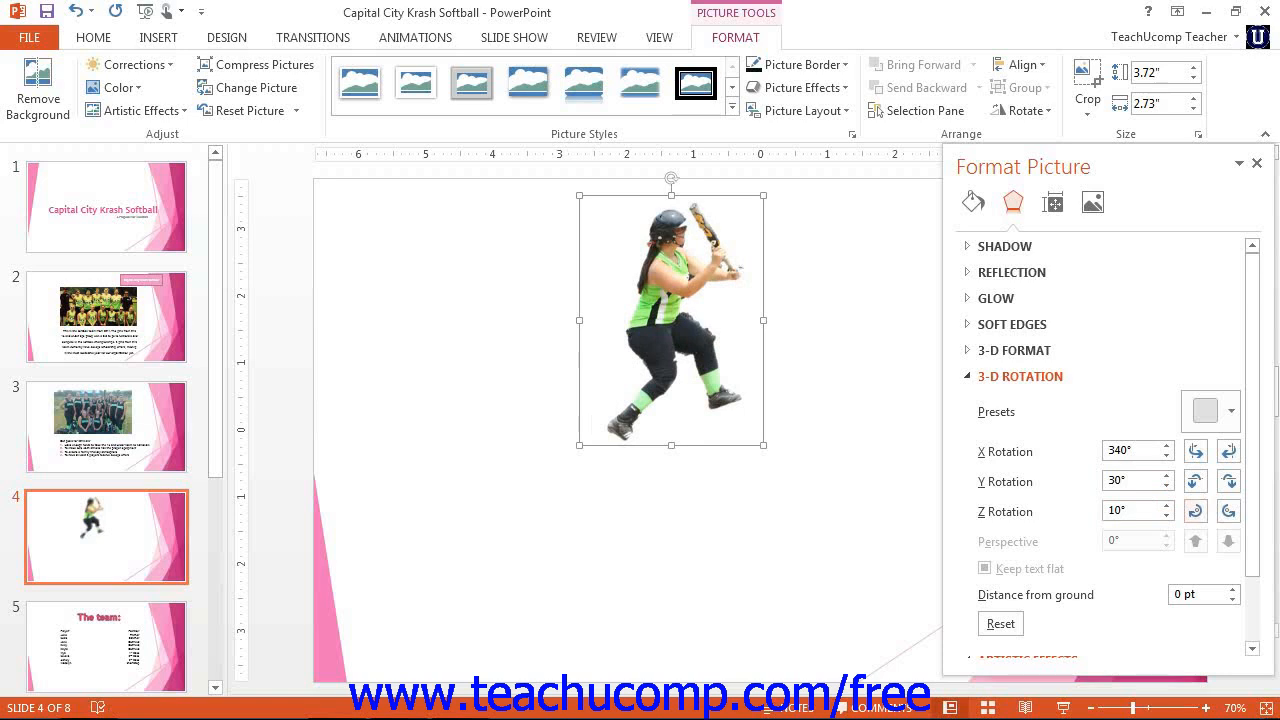
Step: Set the batter picture's distance from ground to 6 pt
{"action": "scroll", "coordinate": [1100, 450], "scroll_direction": "down", "scroll_amount": 1}
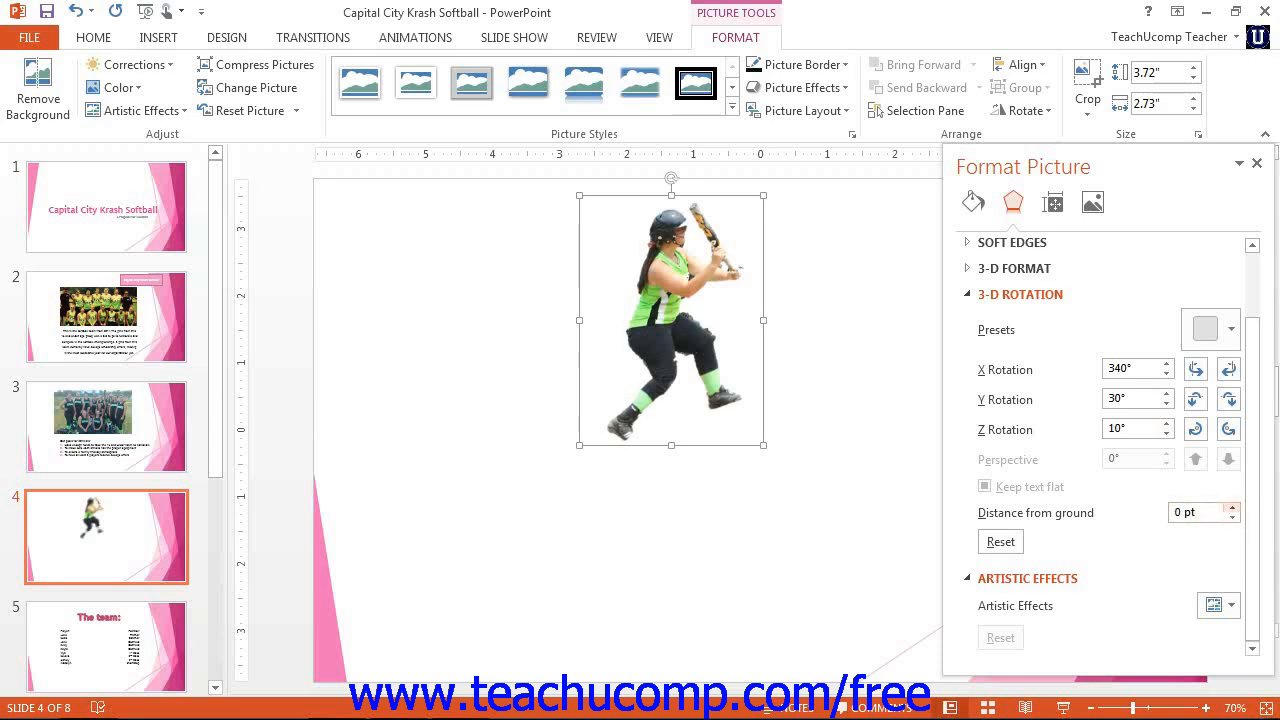
{"action": "left_click", "coordinate": [1232, 508]}
{"action": "left_click", "coordinate": [1232, 508]}
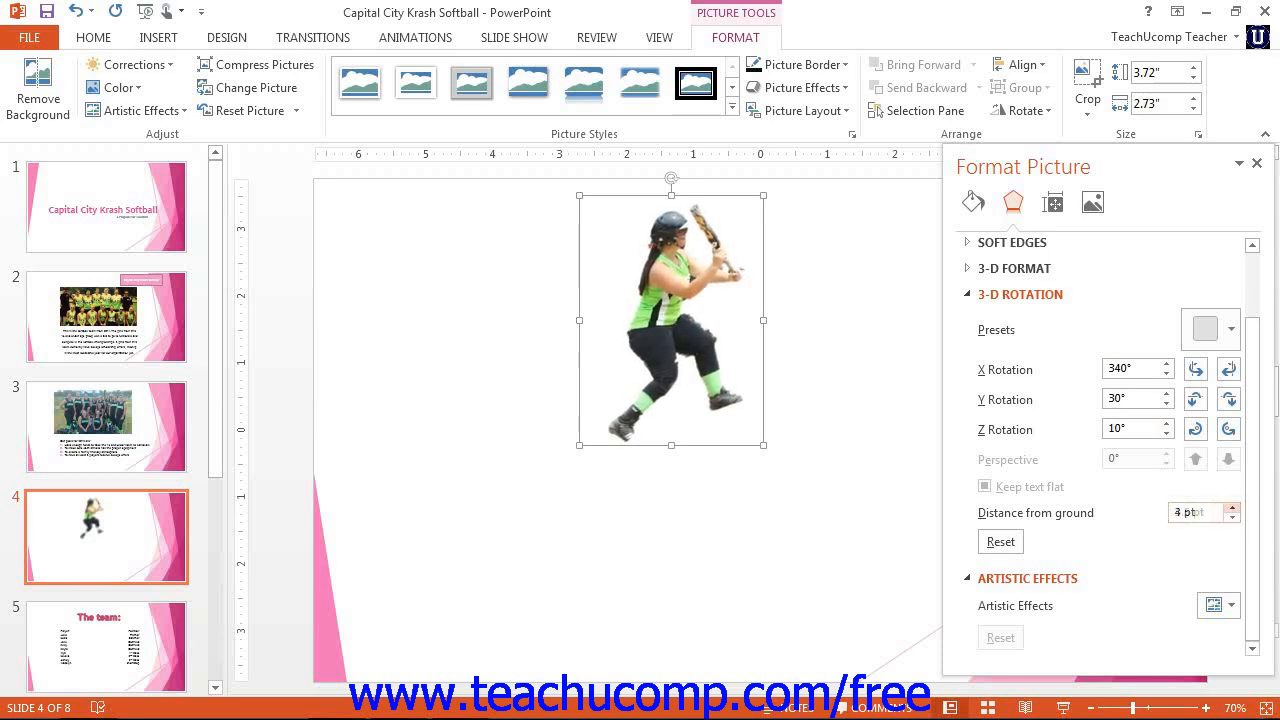
{"action": "left_click", "coordinate": [1232, 508]}
{"action": "left_click", "coordinate": [1232, 508]}
{"action": "left_click", "coordinate": [1232, 508]}
{"action": "left_click", "coordinate": [1232, 508]}
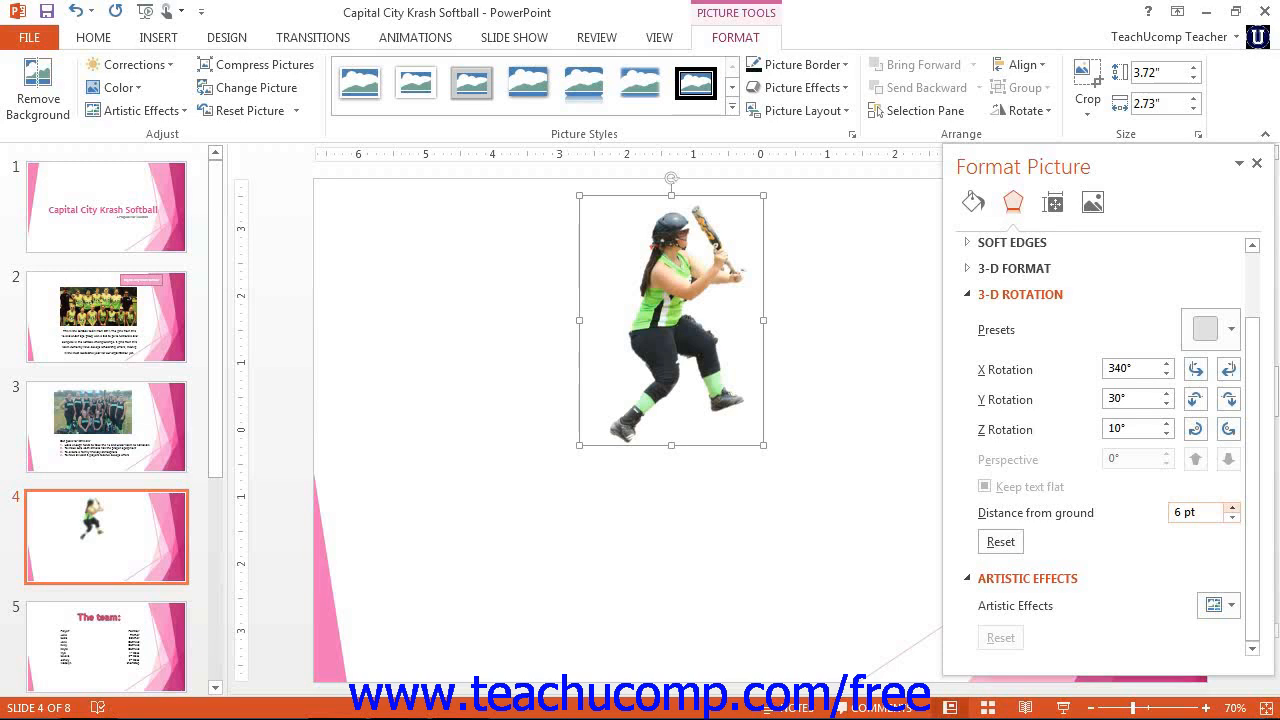
Step: Reset the 3-D rotation of the batter picture, collapse its options and show the artistic effects options
{"action": "left_click", "coordinate": [1001, 542]}
{"action": "left_click", "coordinate": [1020, 294]}
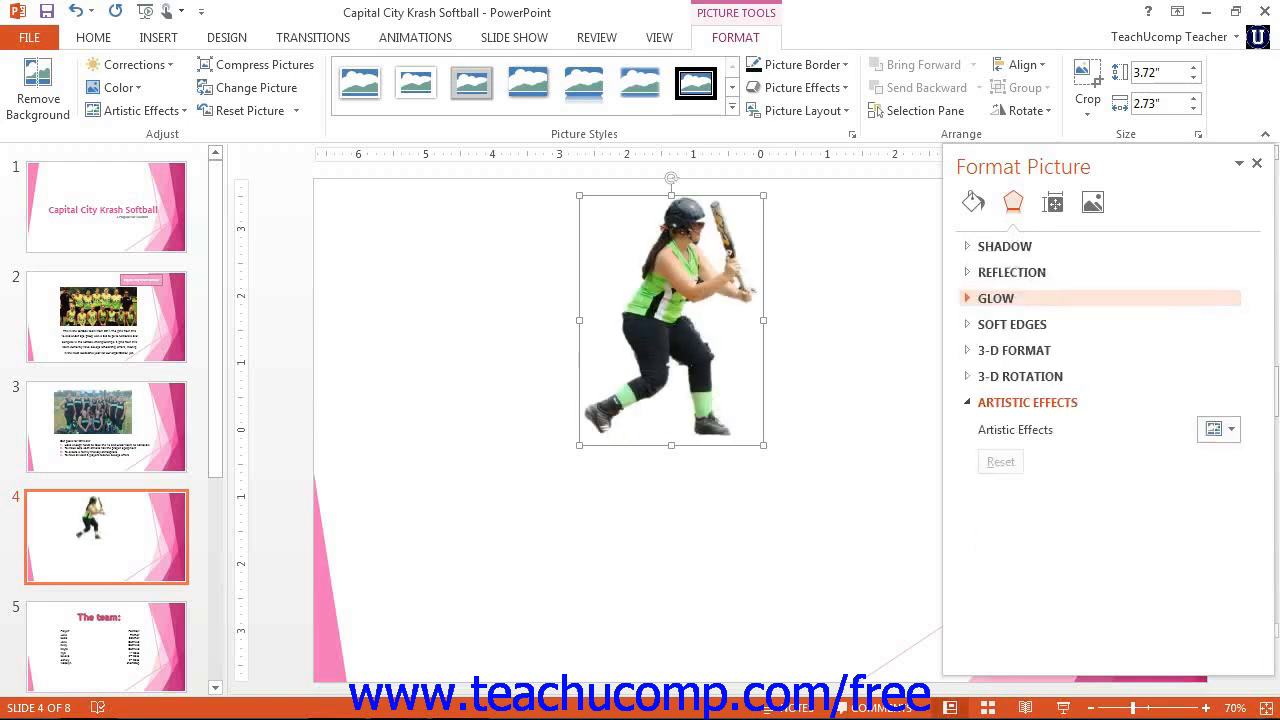
{"action": "left_click", "coordinate": [1027, 402]}
{"action": "left_click", "coordinate": [1027, 402]}
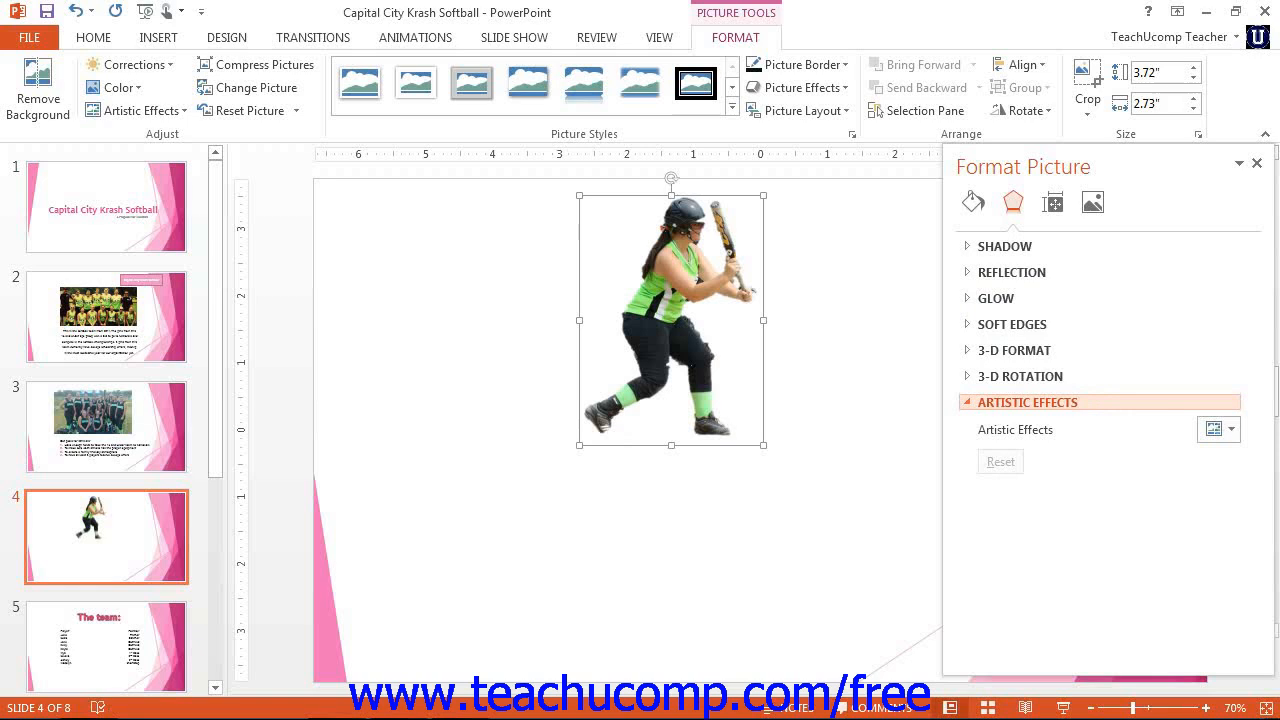
Step: Apply the marker-style artistic effect to the batter picture and set its transparency to 62%
{"action": "left_click", "coordinate": [1218, 429]}
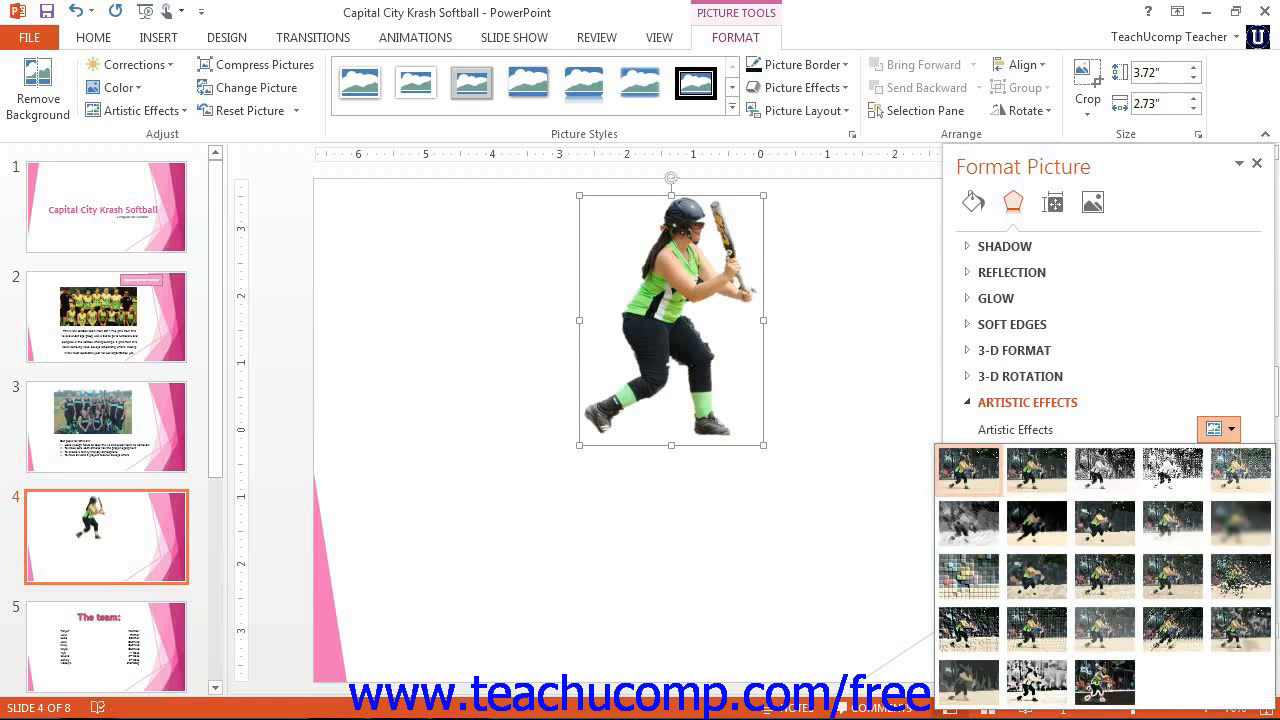
{"action": "left_click", "coordinate": [1037, 471]}
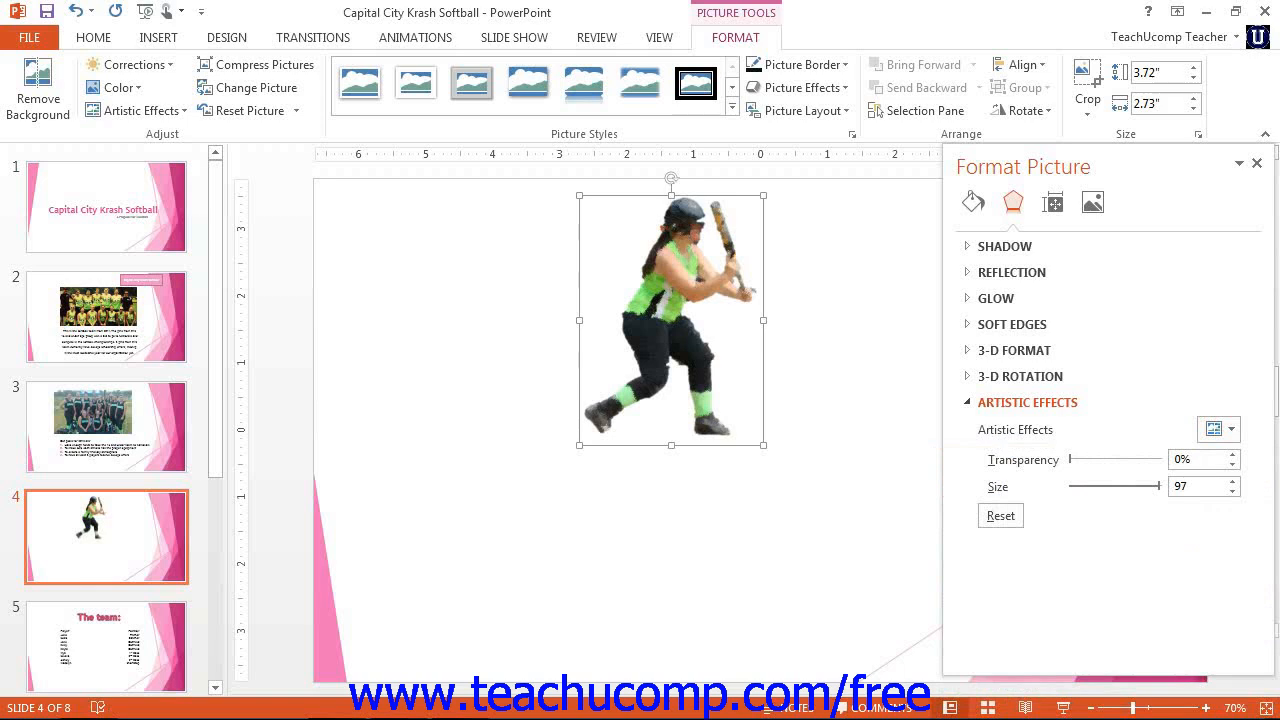
{"action": "left_click_drag", "start_coordinate": [1070, 459], "coordinate": [1126, 459]}
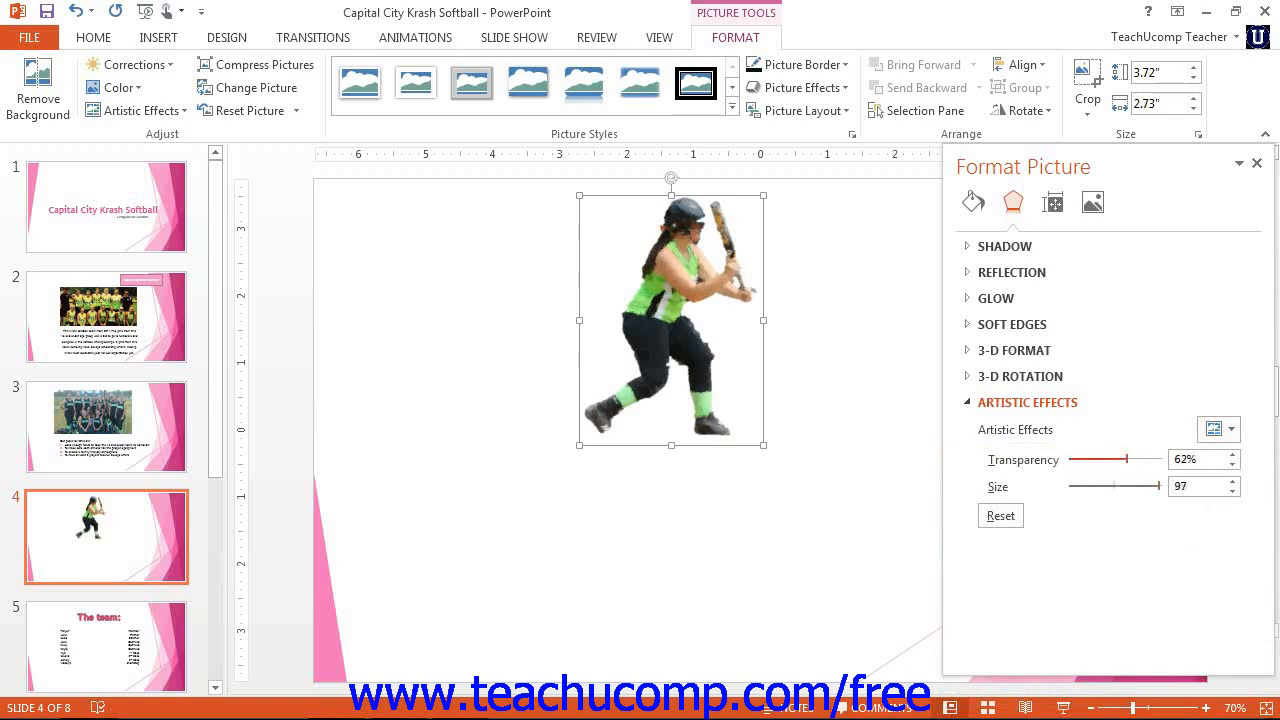
Step: Try a pencil-style artistic effect at 52% transparency on the batter picture, and reset the artistic effects
{"action": "left_click", "coordinate": [1218, 429]}
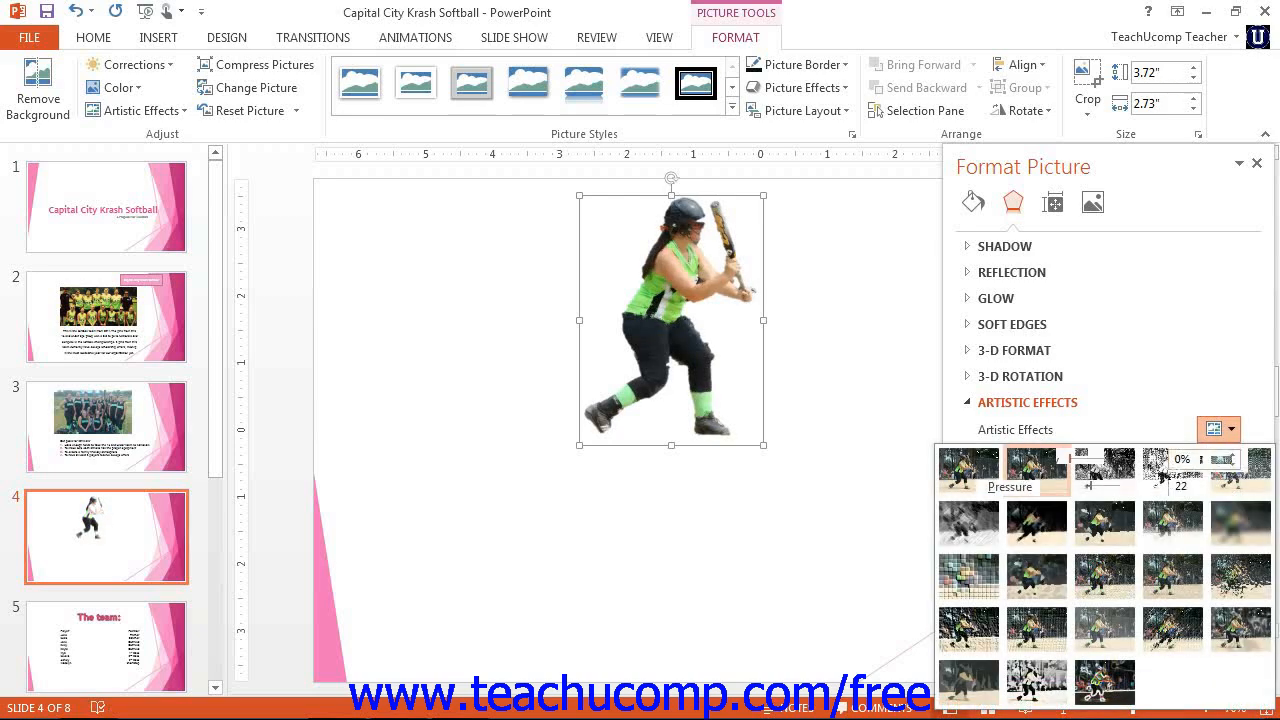
{"action": "left_click_drag", "start_coordinate": [1070, 459], "coordinate": [1117, 459]}
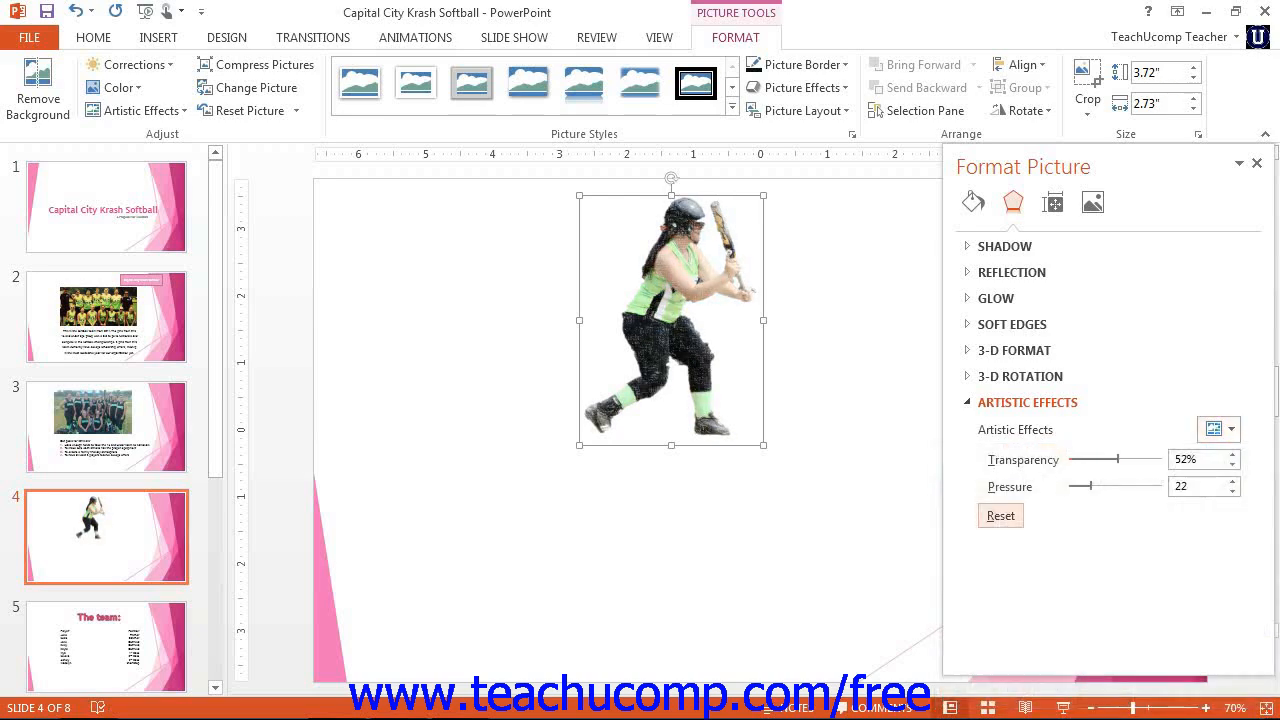
{"action": "left_click", "coordinate": [1000, 515]}
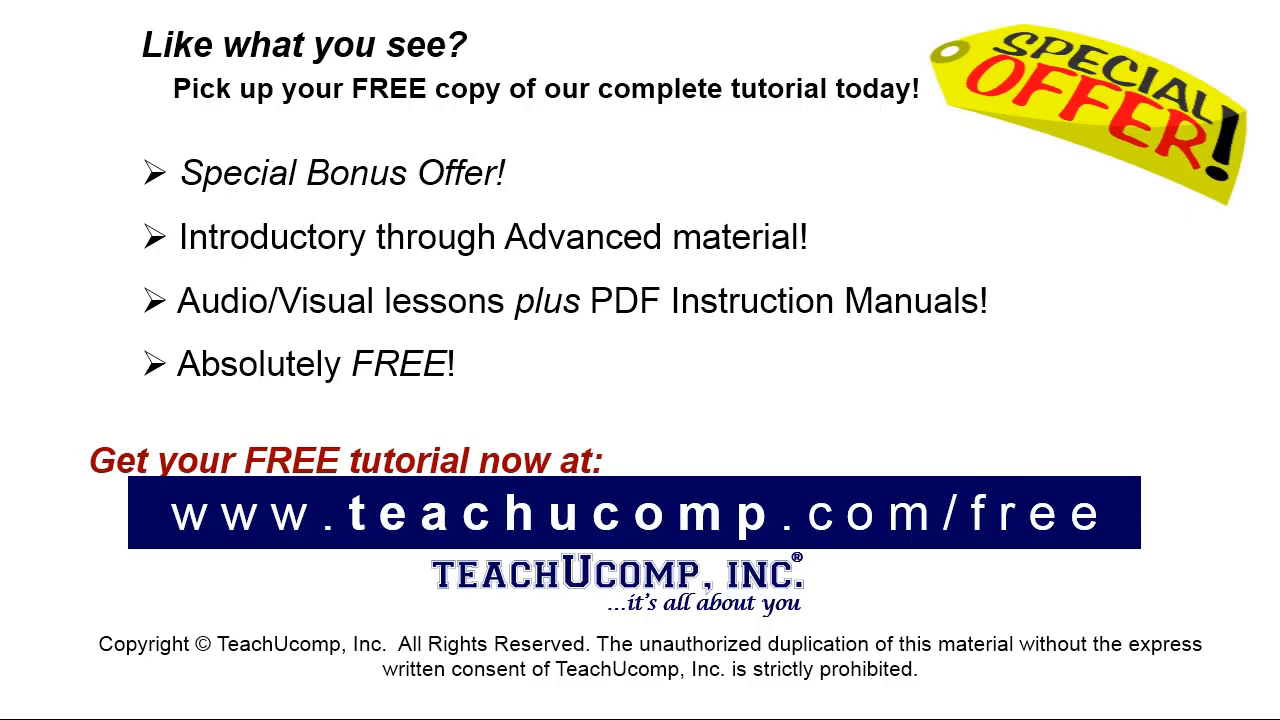